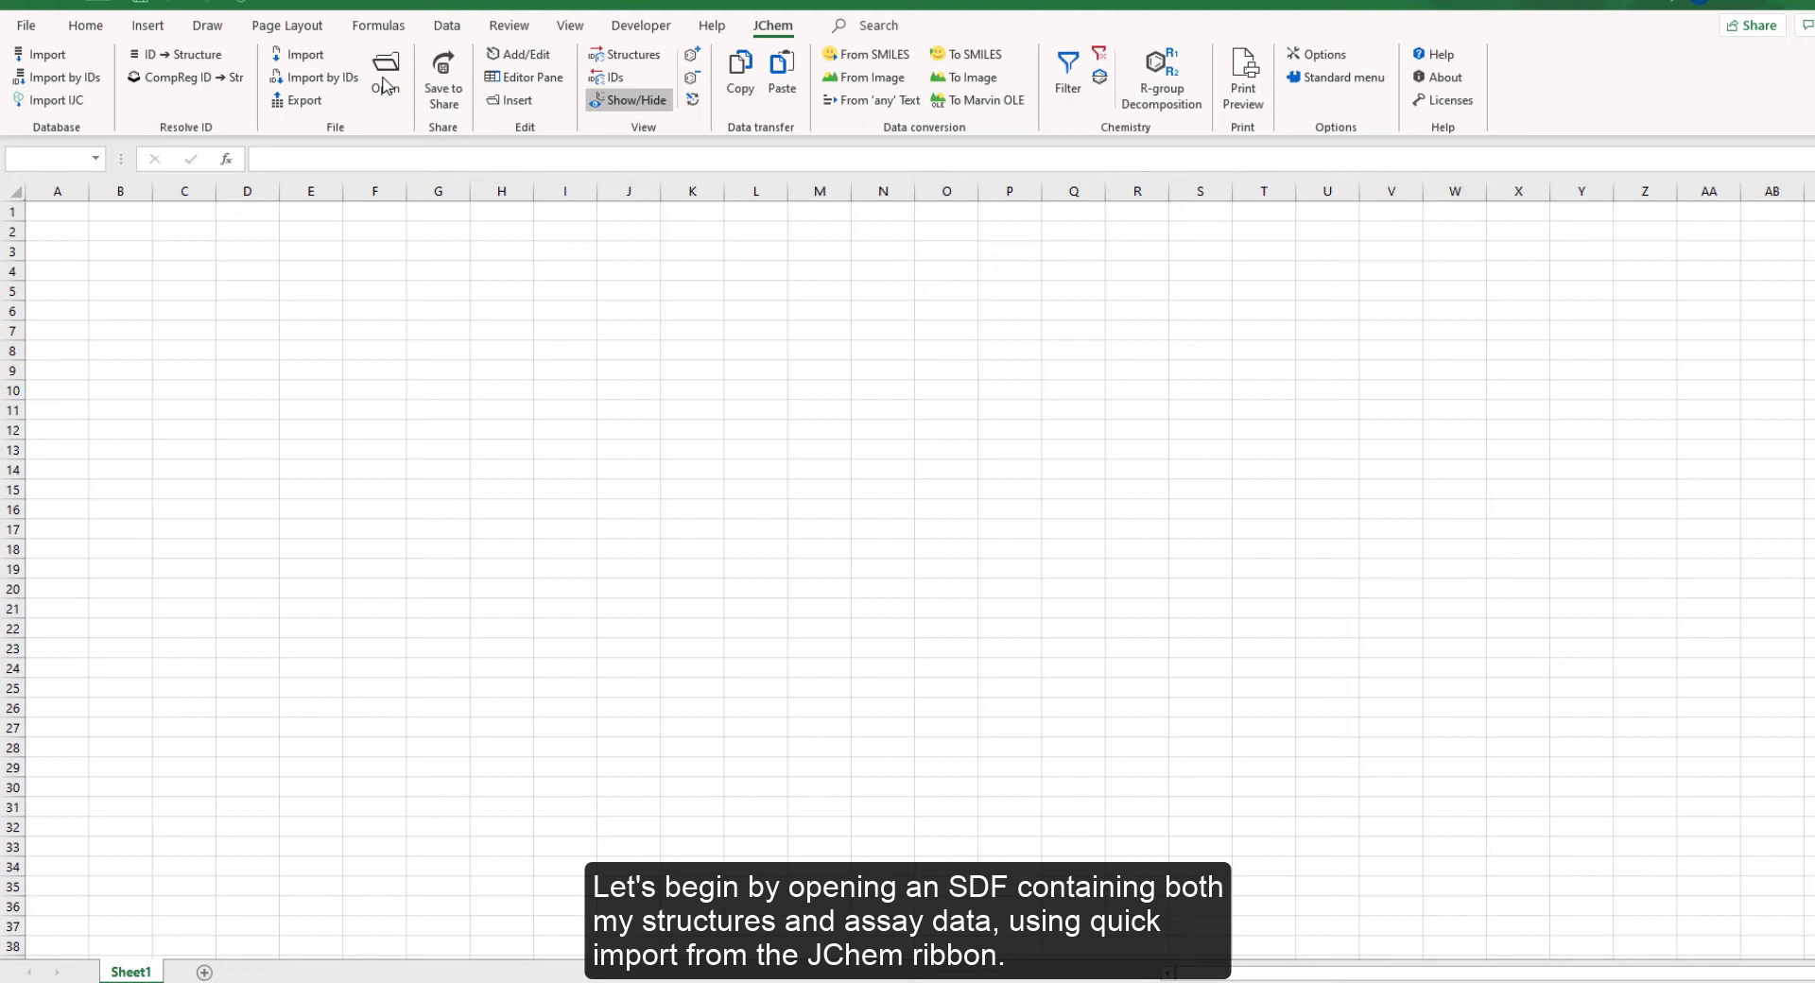
Import CompoundsToImport.sdf with JChem > Open onto a new CompoundsToImport sheet.
{"action": "left_click", "coordinate": [385, 85]}
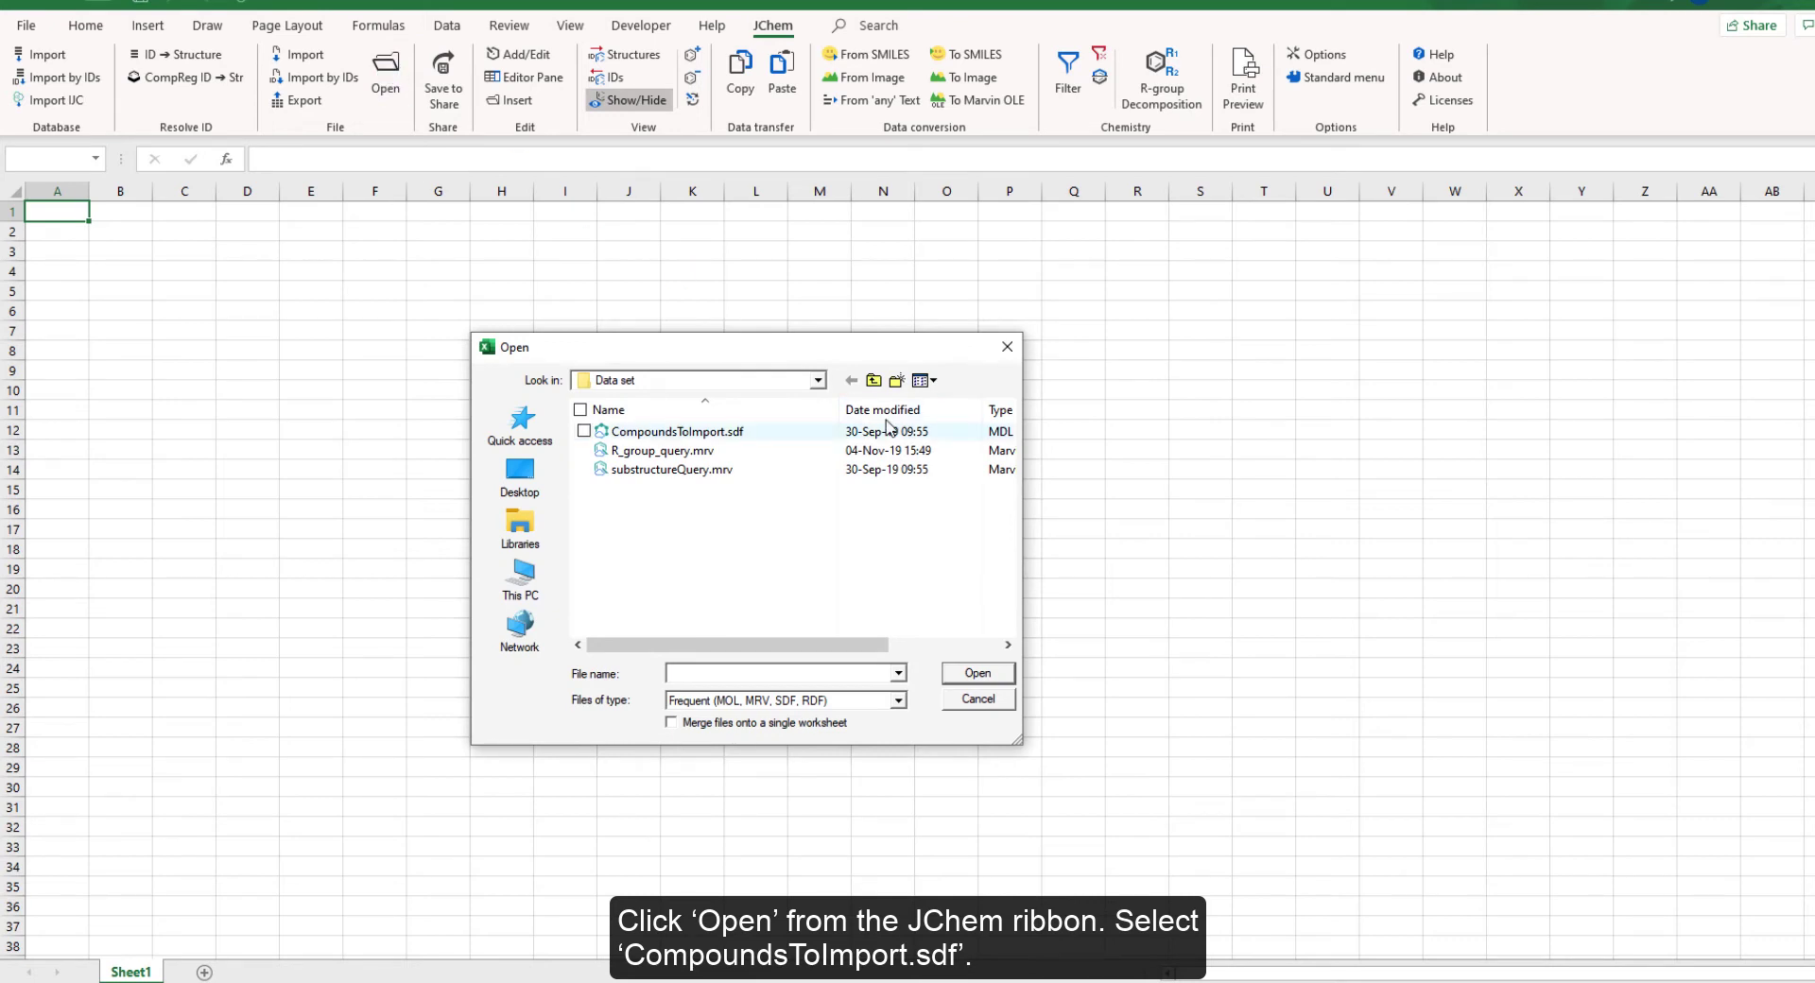
{"action": "left_click", "coordinate": [740, 433]}
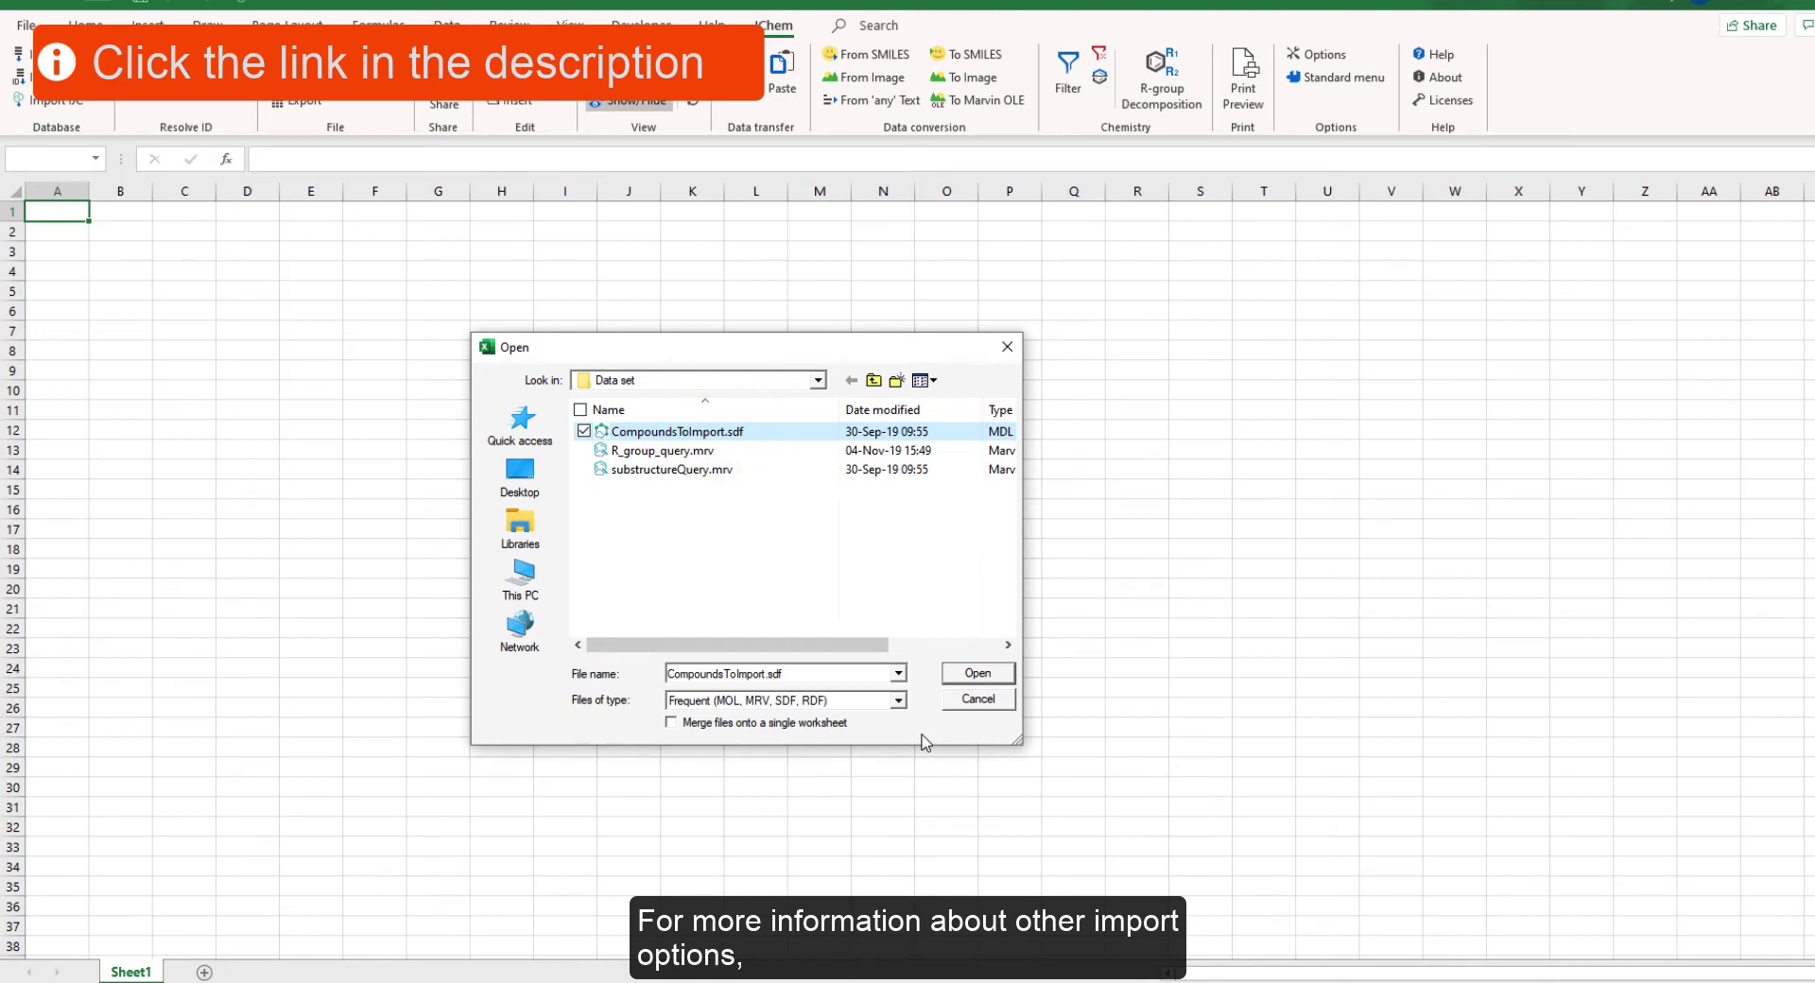
{"action": "left_click", "coordinate": [962, 675]}
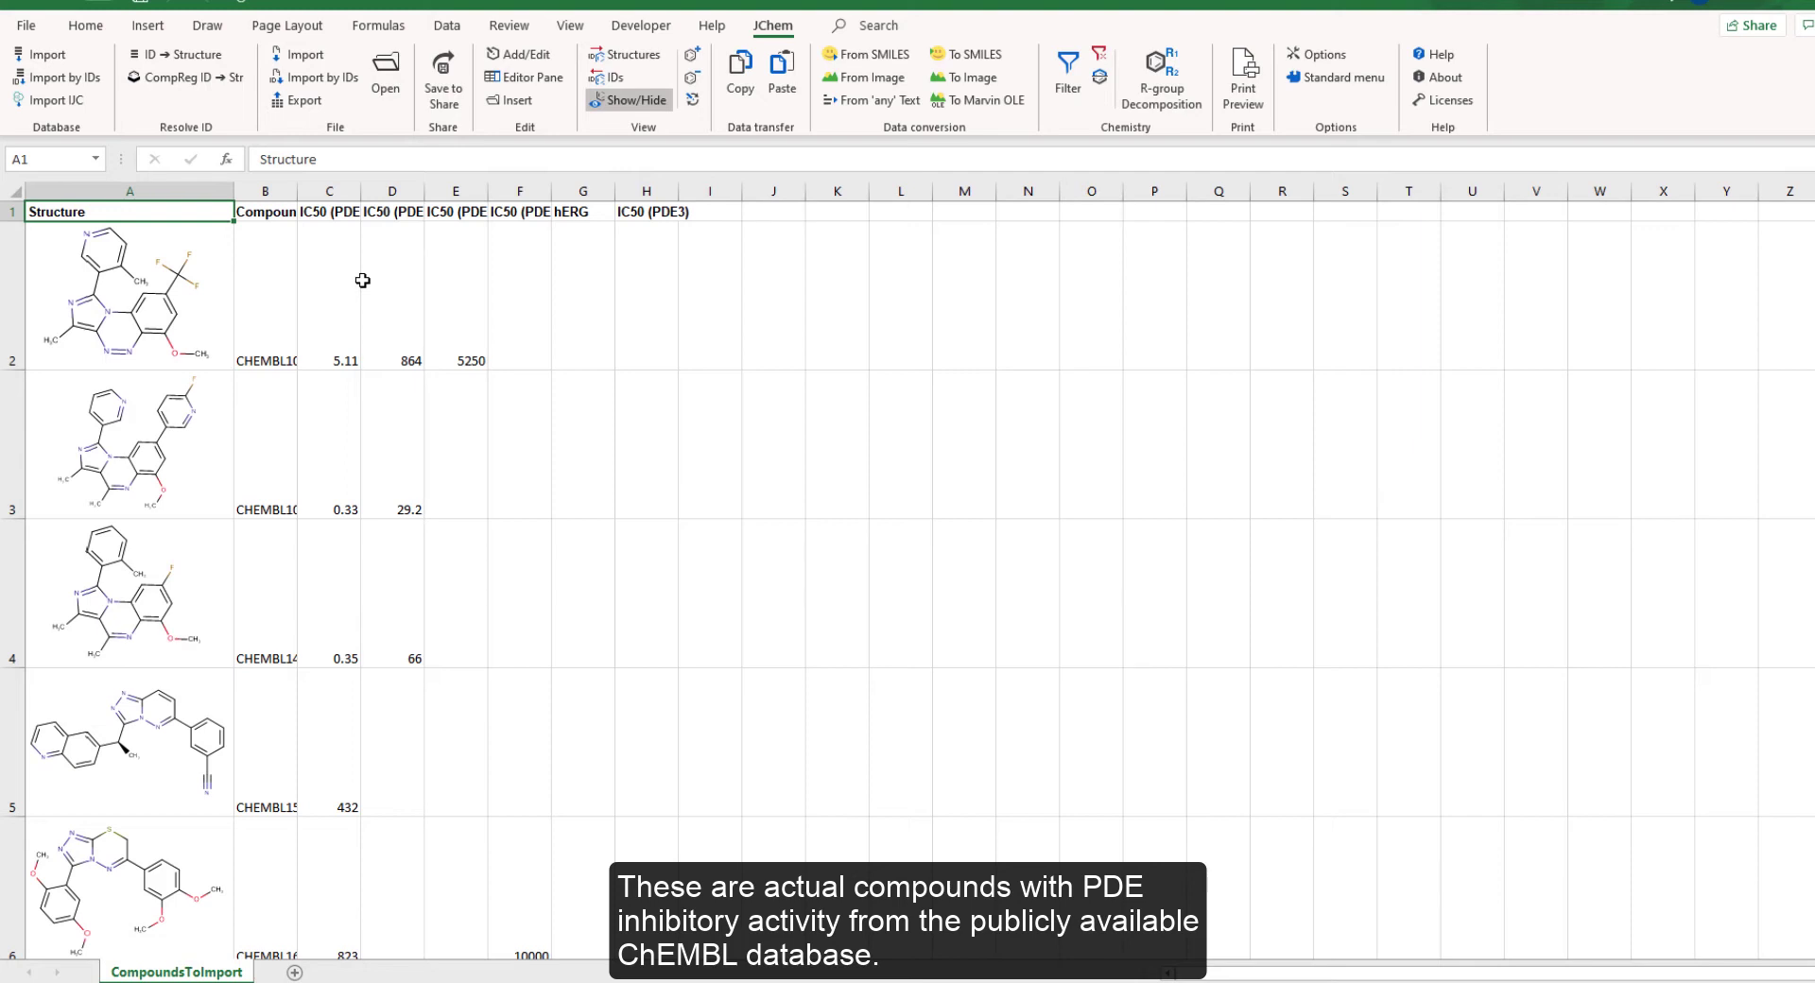
AutoFit columns B–H so headers like IC50 (PDE10A) read fully, then select empty cell I1.
{"action": "left_click_drag", "start_coordinate": [265, 191], "coordinate": [671, 198]}
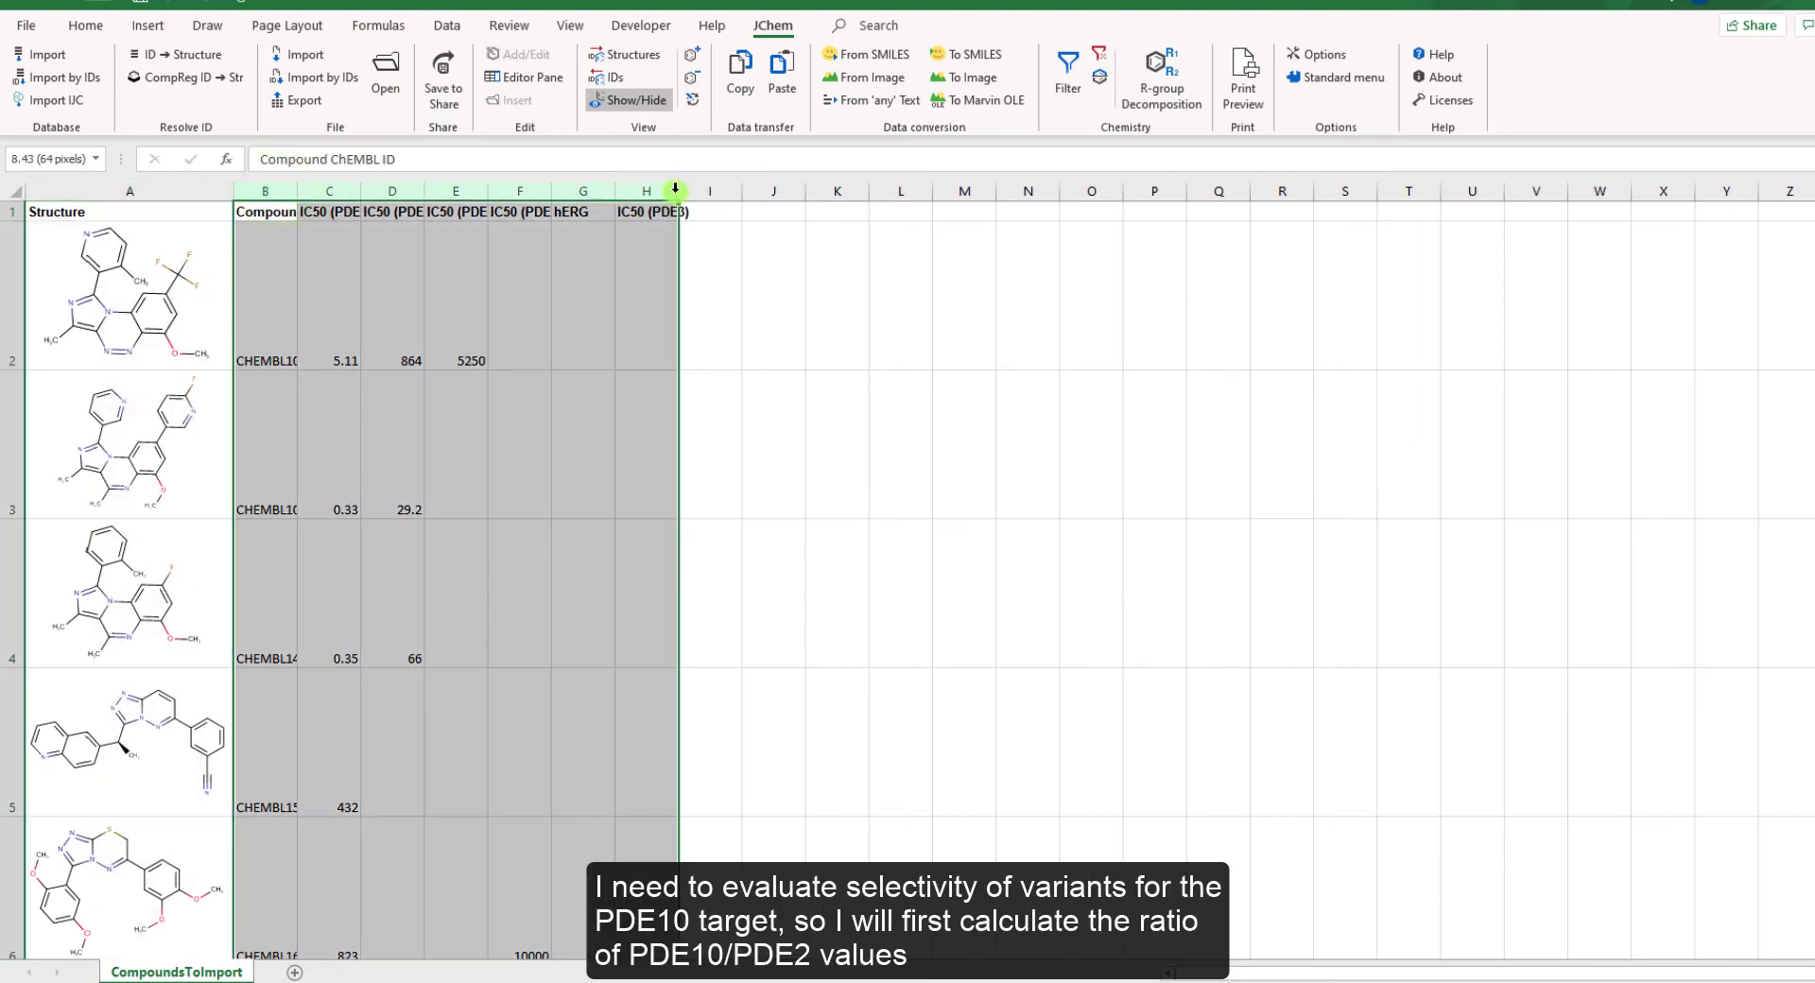
{"action": "double_click", "coordinate": [673, 195]}
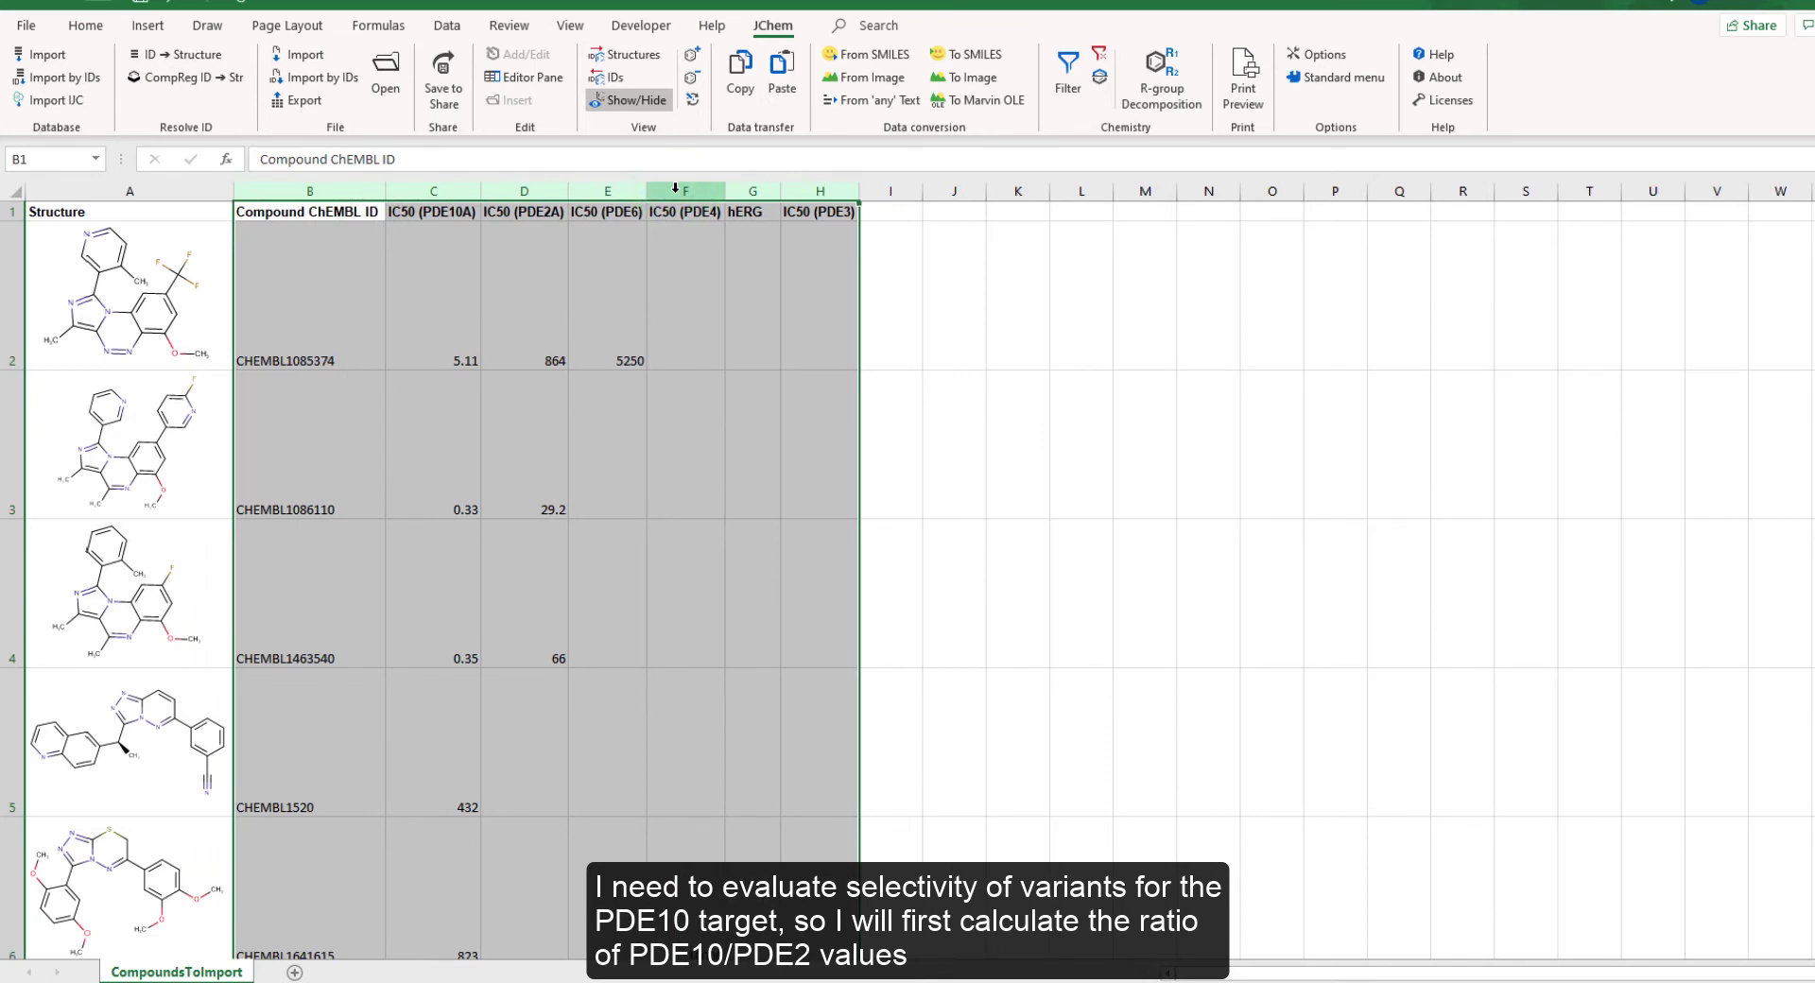
{"action": "left_click", "coordinate": [455, 199]}
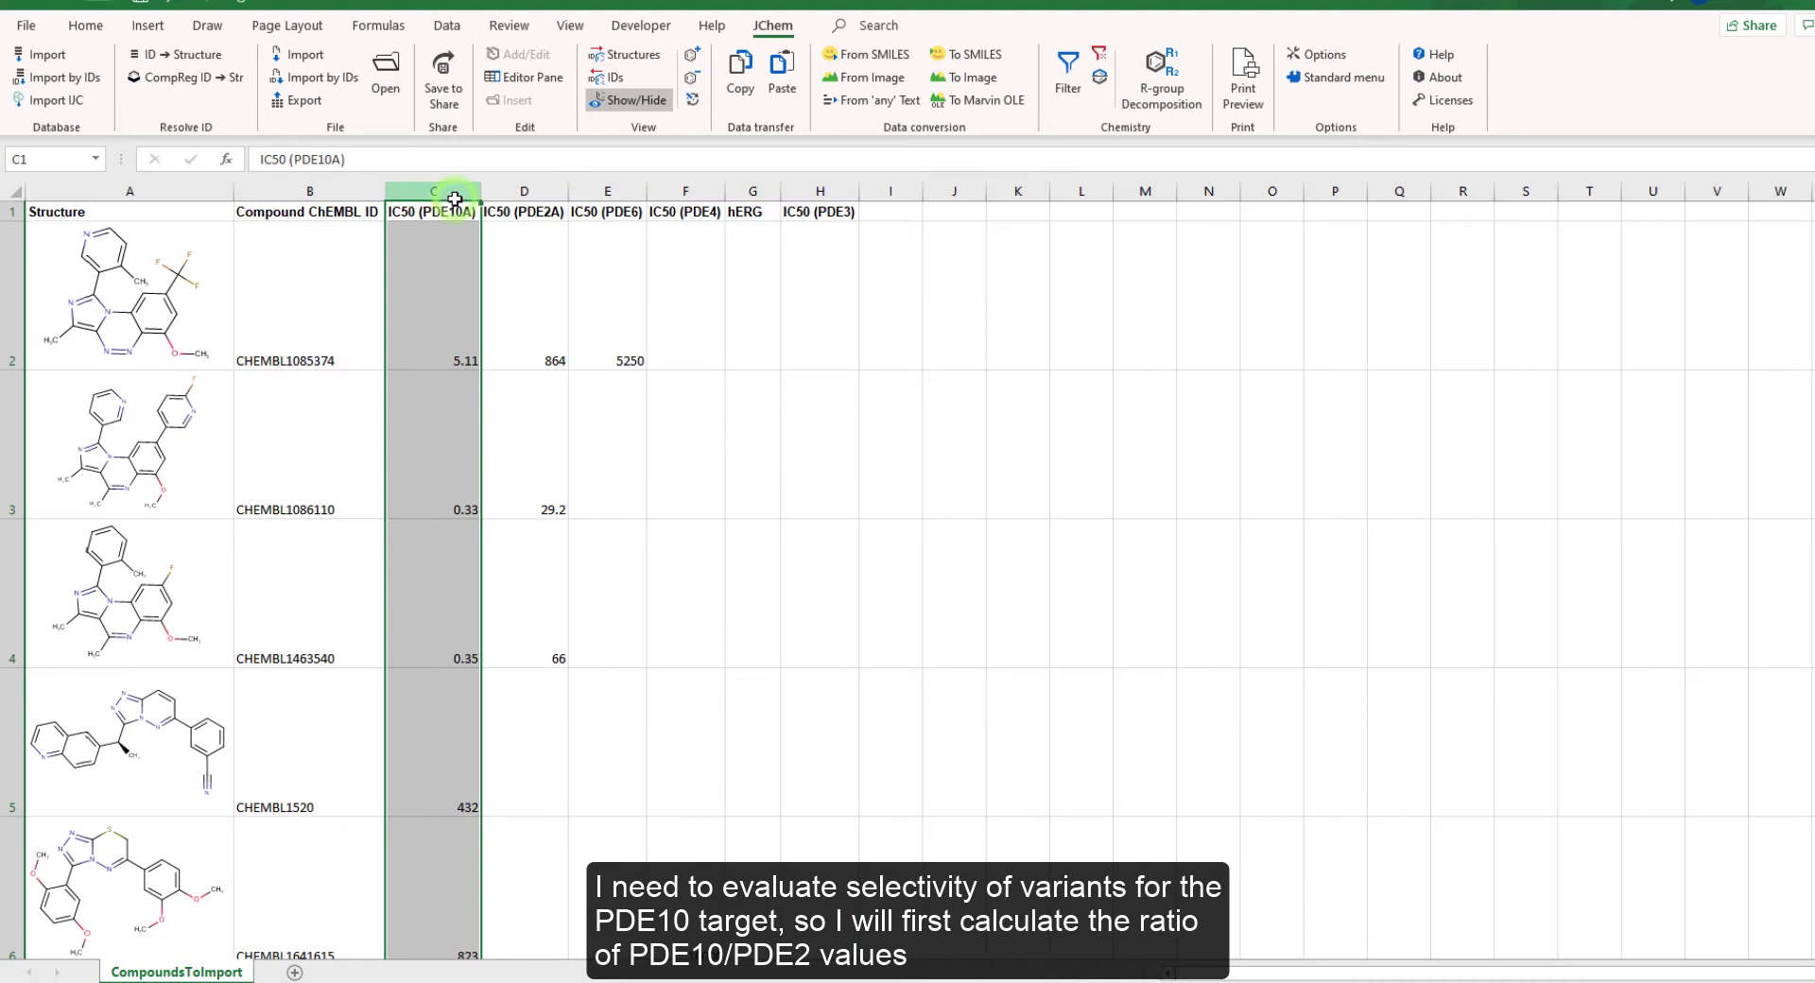
{"action": "left_click", "coordinate": [507, 198]}
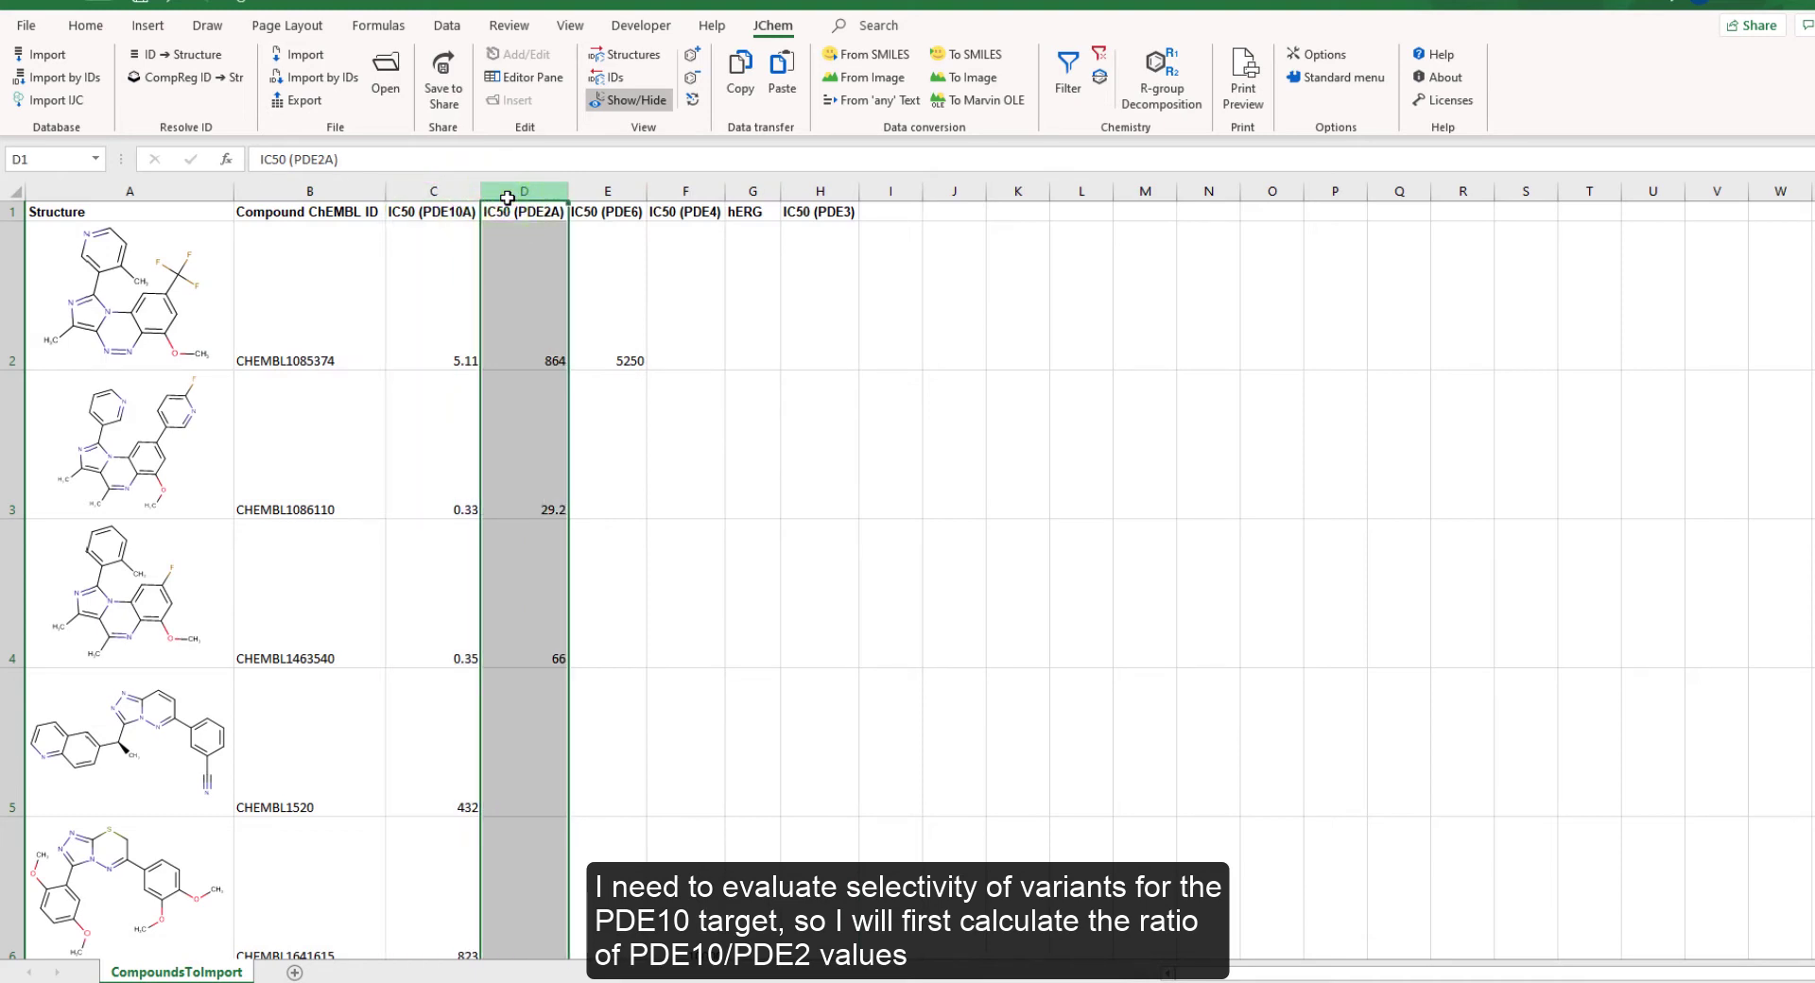
{"action": "left_click", "coordinate": [881, 216]}
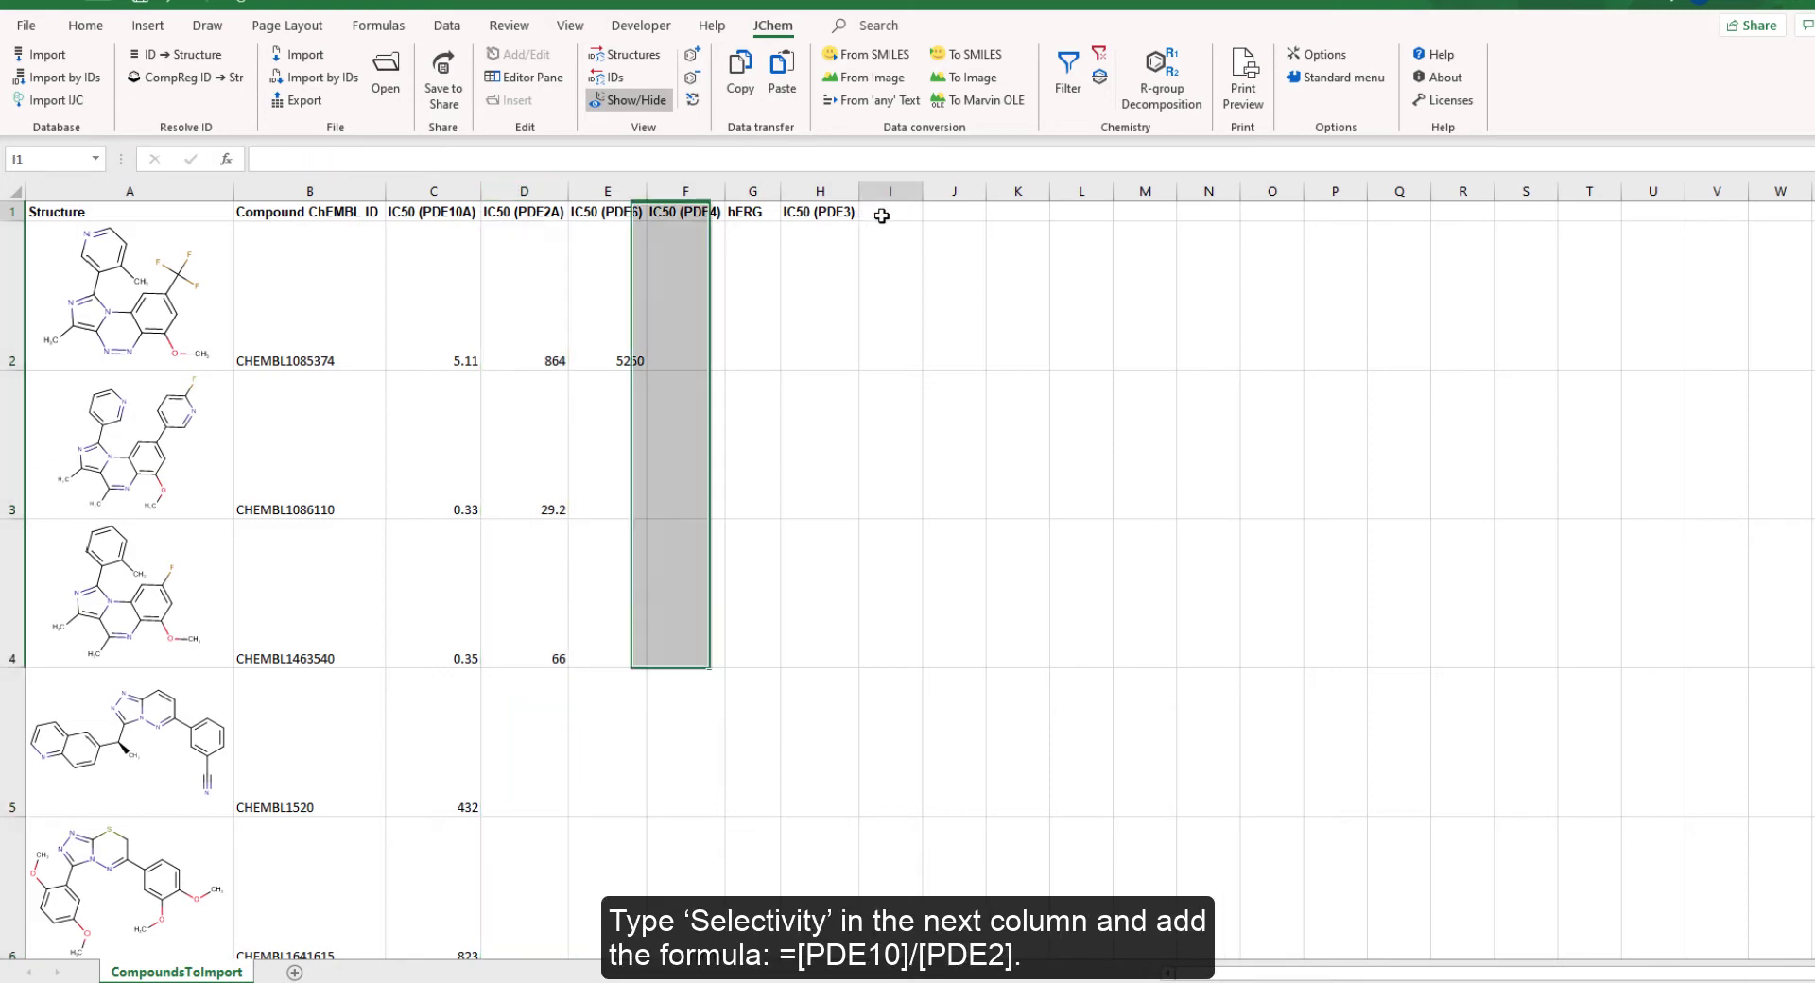
Add a Selectivity column with =C2/D2*100 in I2, filled down for every compound.
{"action": "type", "text": "Selectivity"}
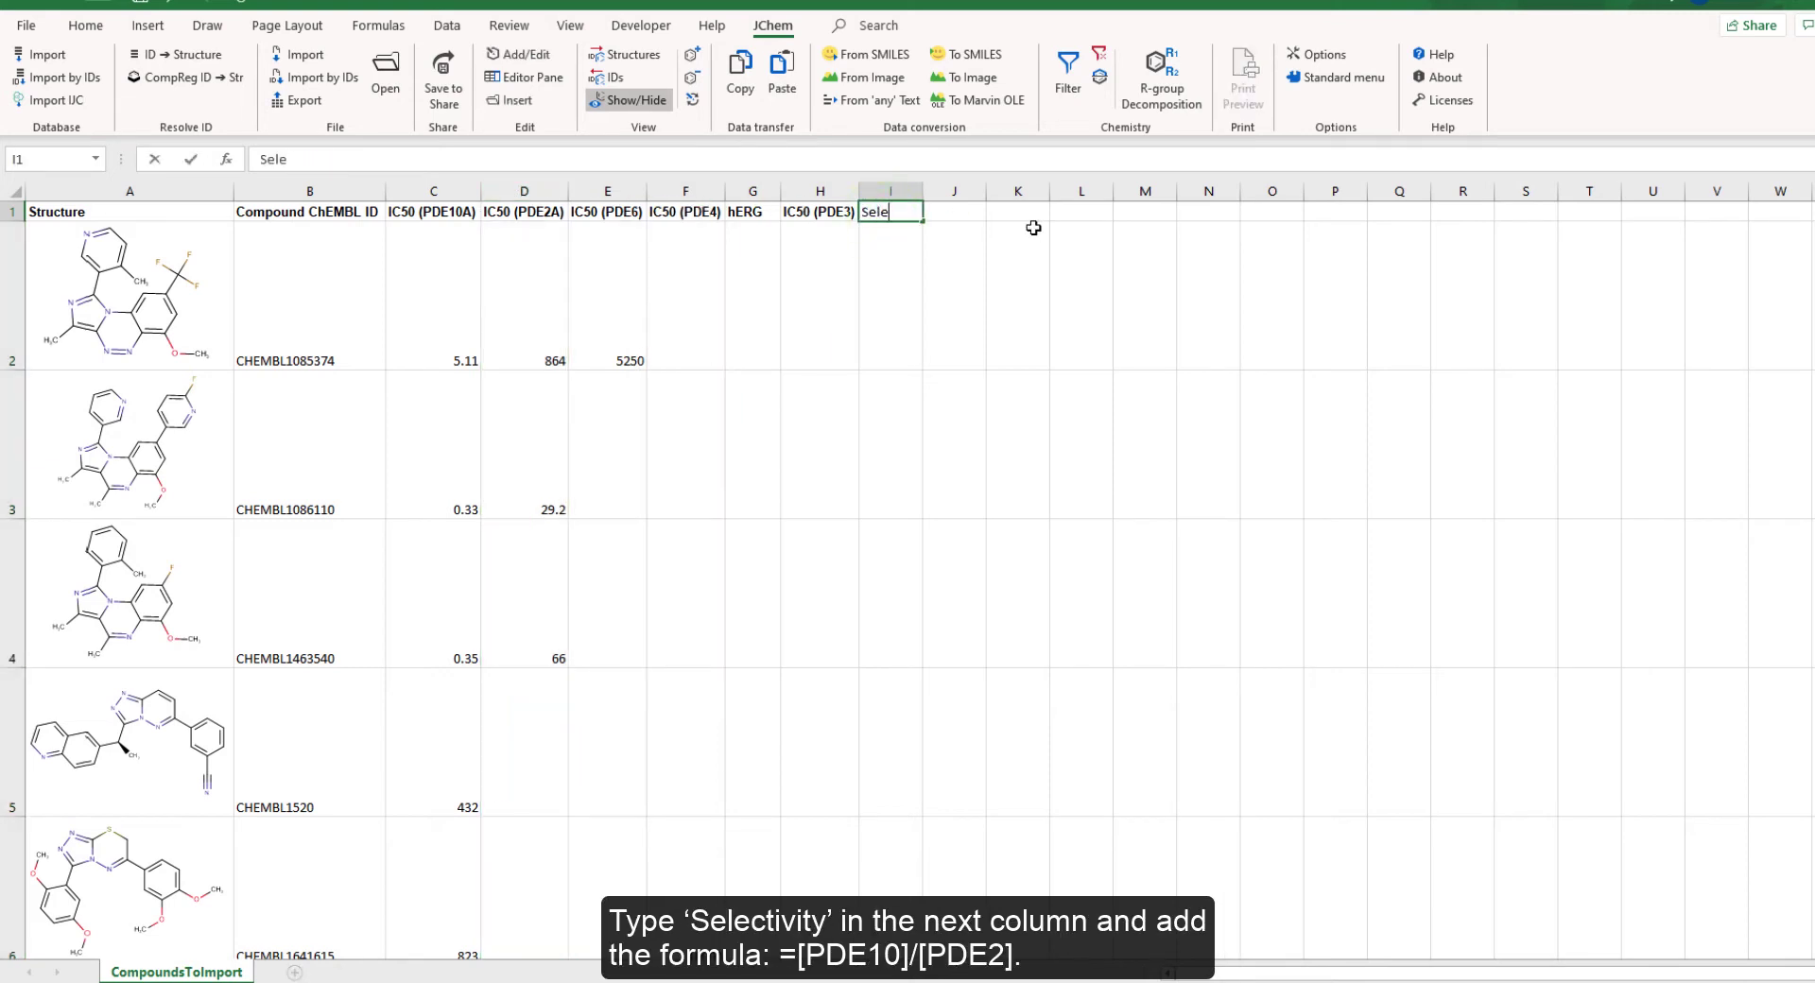
{"action": "key", "text": "ctrl+Return"}
{"action": "key", "text": "Return"}
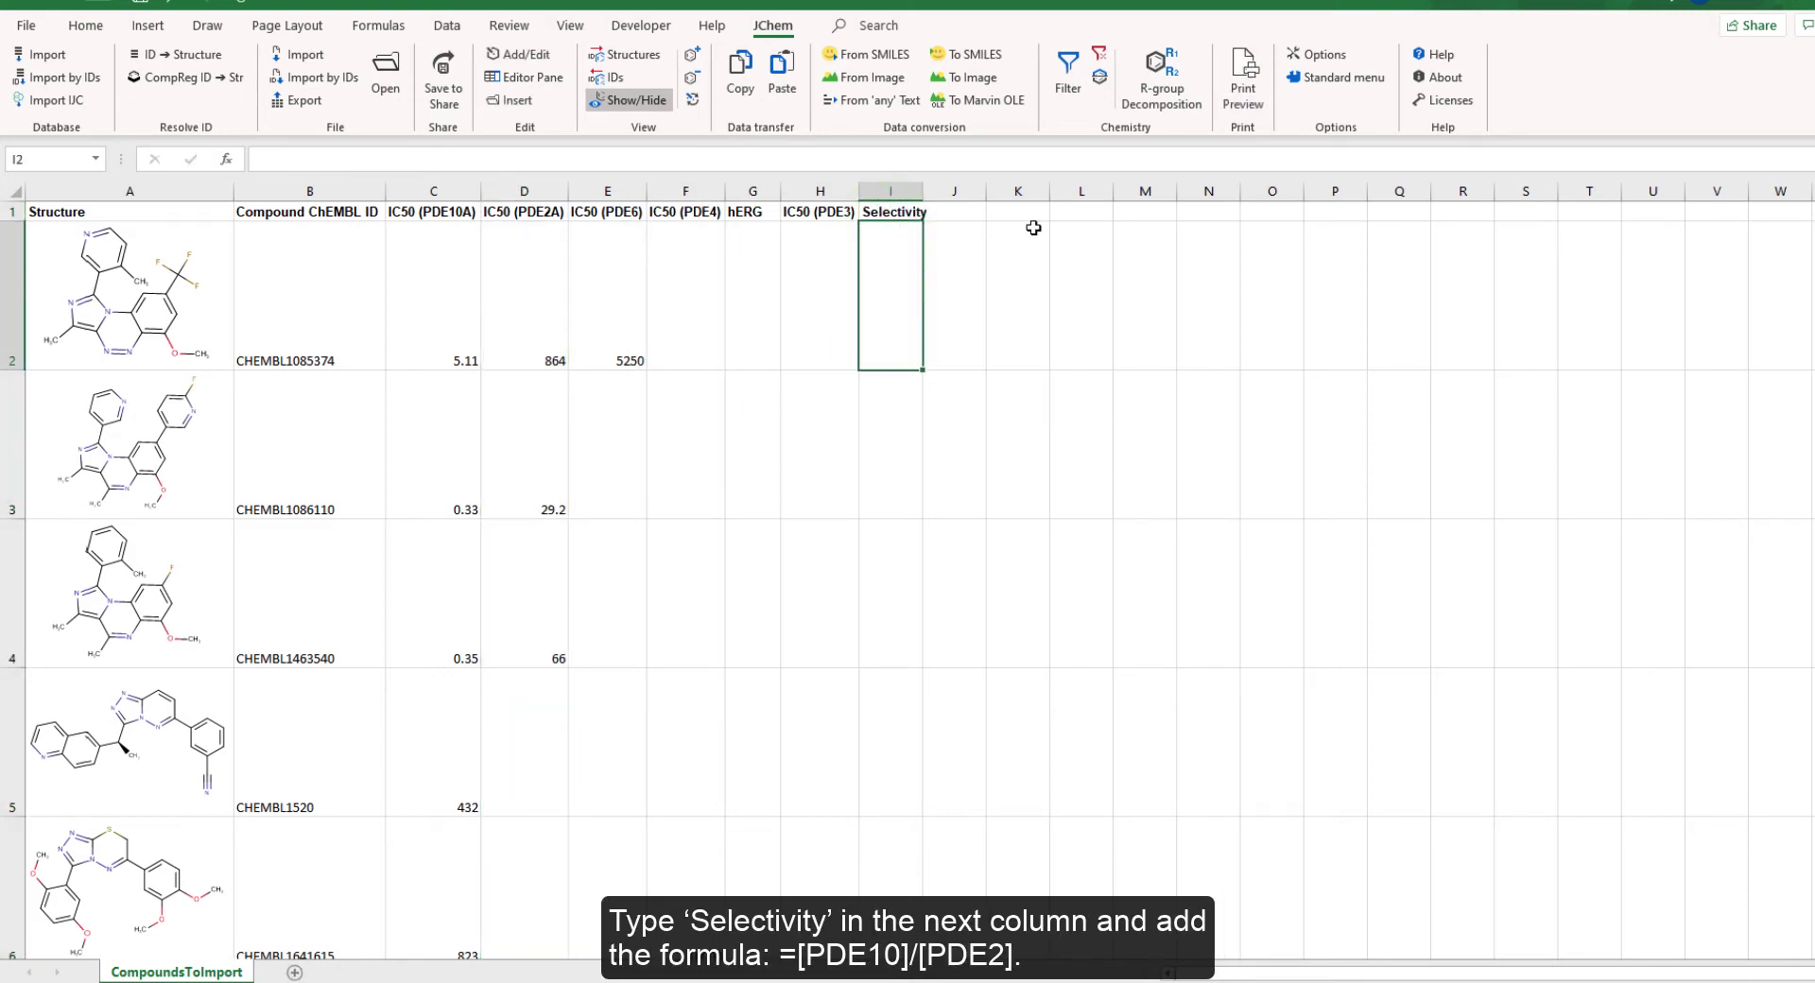
{"action": "type", "text": "="}
{"action": "left_click", "coordinate": [449, 293]}
{"action": "type", "text": "/"}
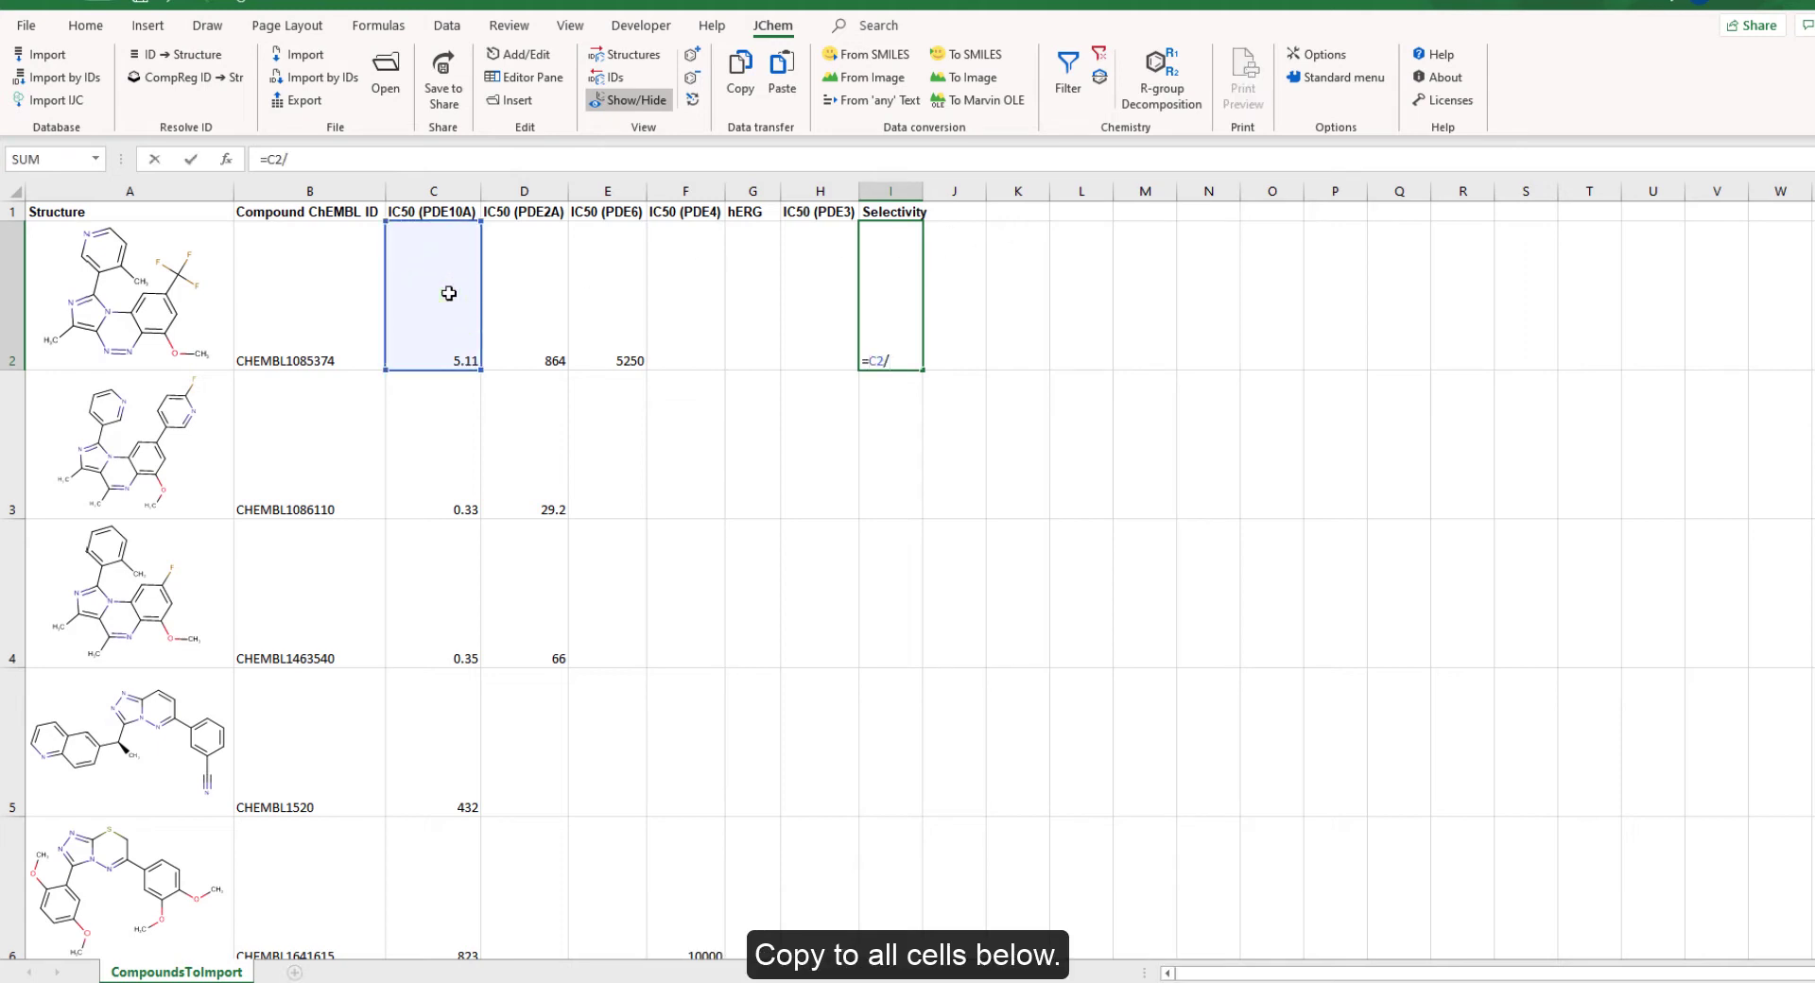
{"action": "left_click", "coordinate": [511, 298]}
{"action": "type", "text": "*100"}
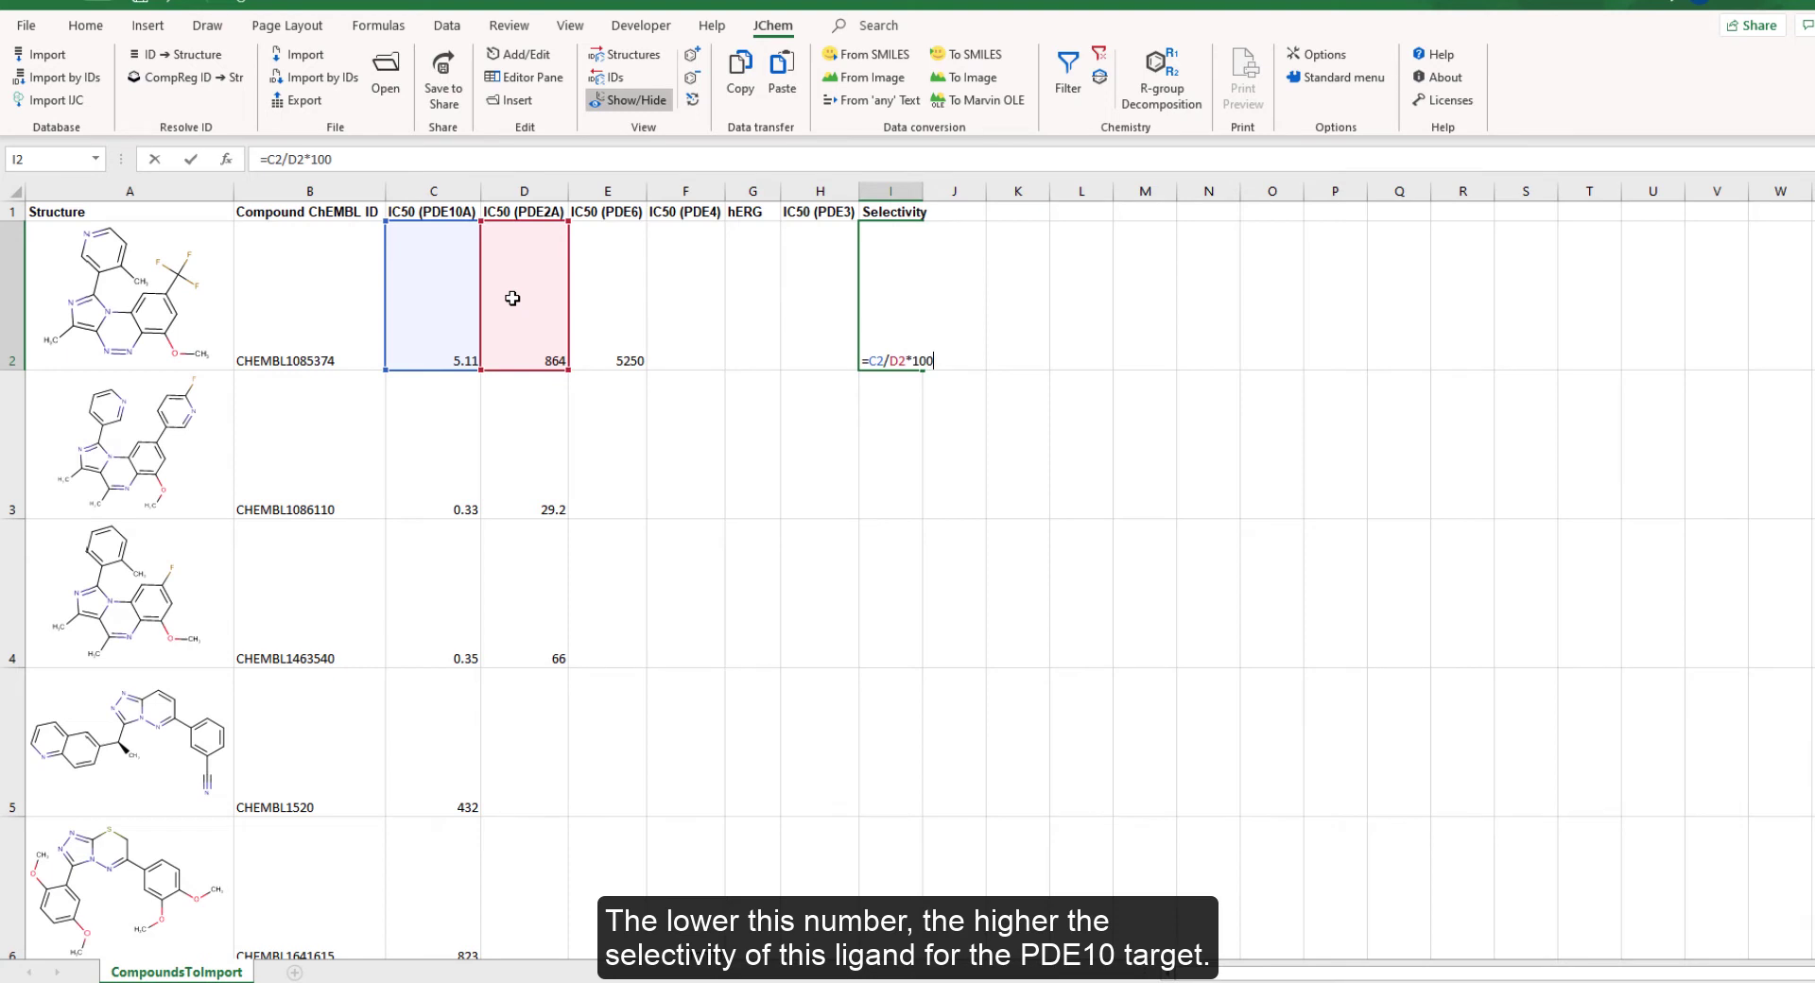
{"action": "key", "text": "Return"}
{"action": "left_click", "coordinate": [875, 323]}
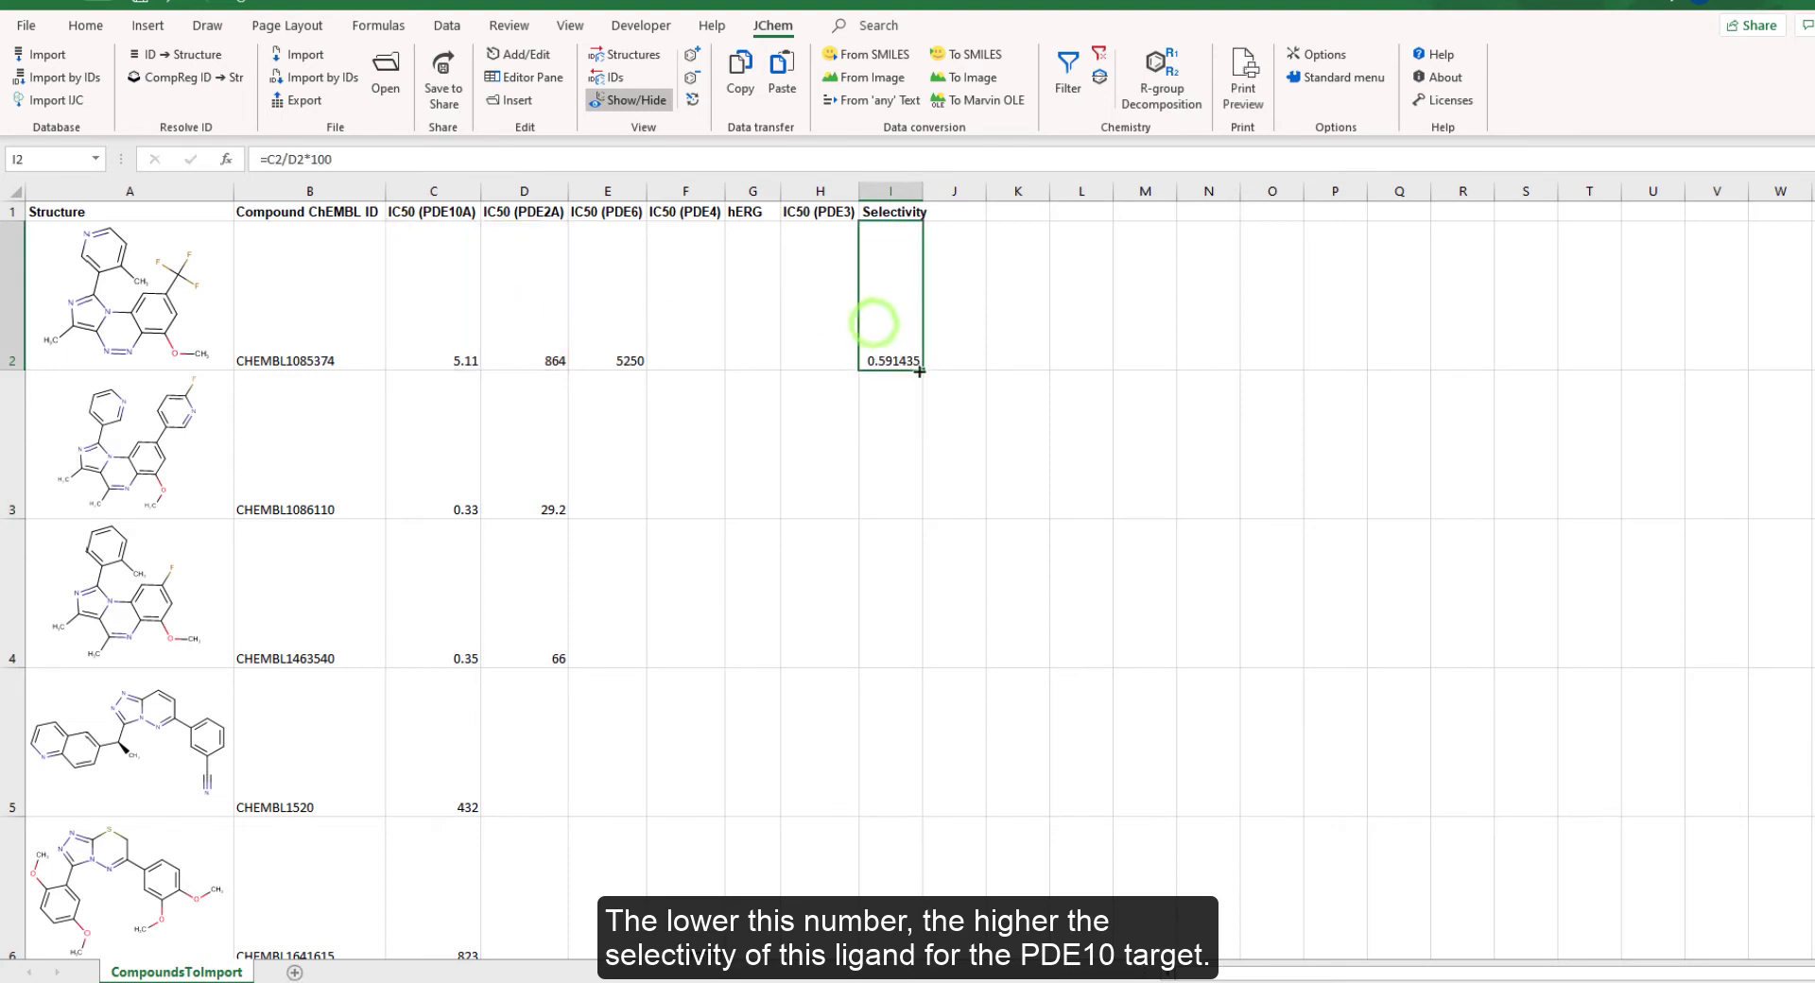
{"action": "double_click", "coordinate": [919, 371]}
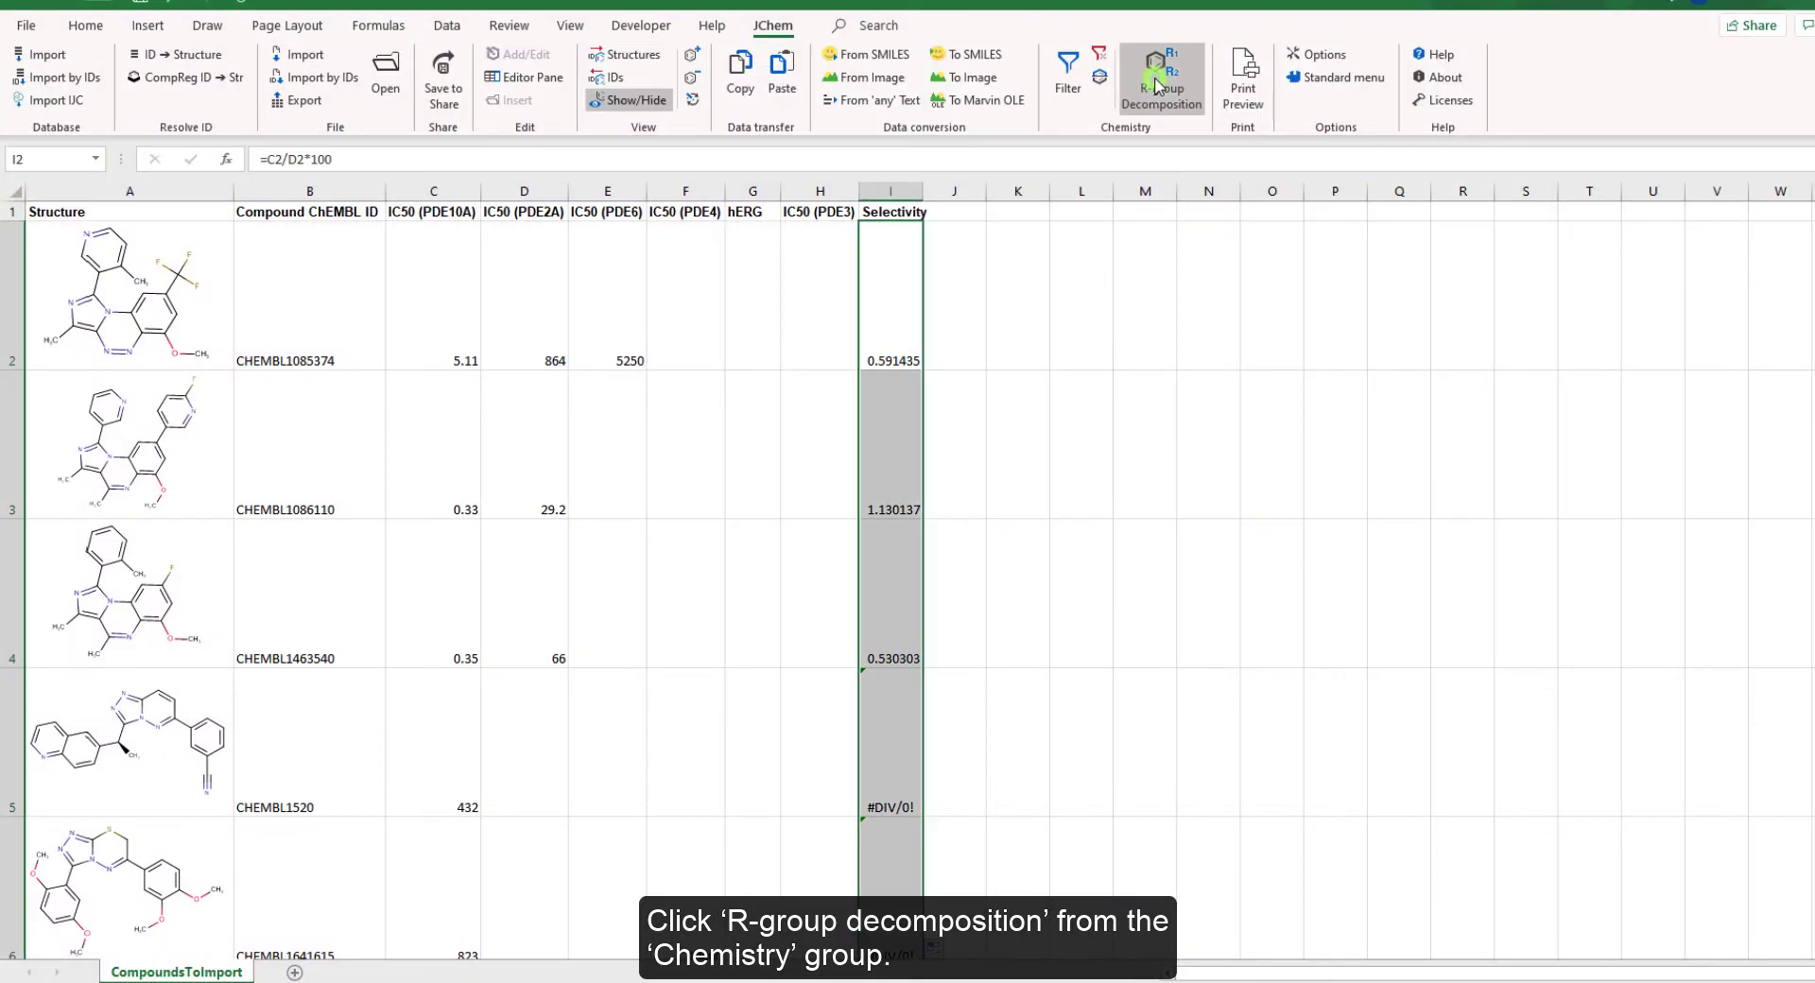
Start R-group Decomposition and load R_group_query.mrv as the query, checking its R1/R2/R3 scaffold in Marvin.
{"action": "left_click", "coordinate": [1163, 81]}
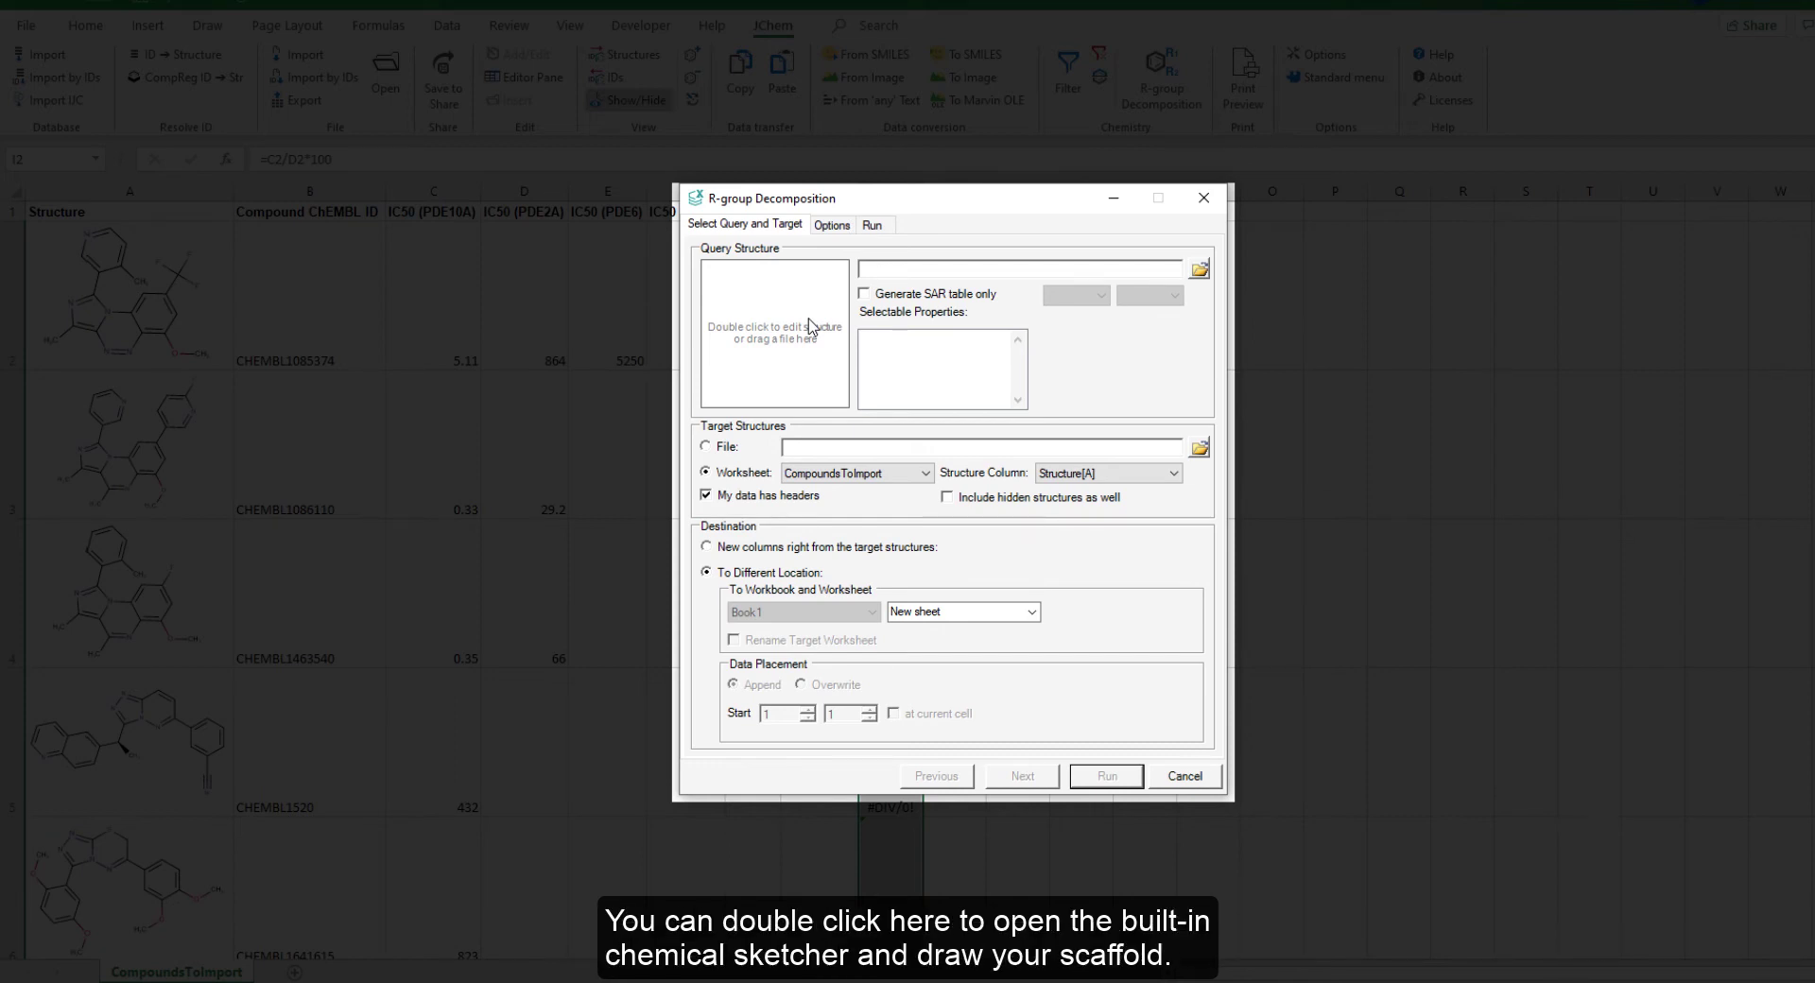
{"action": "double_click", "coordinate": [772, 348]}
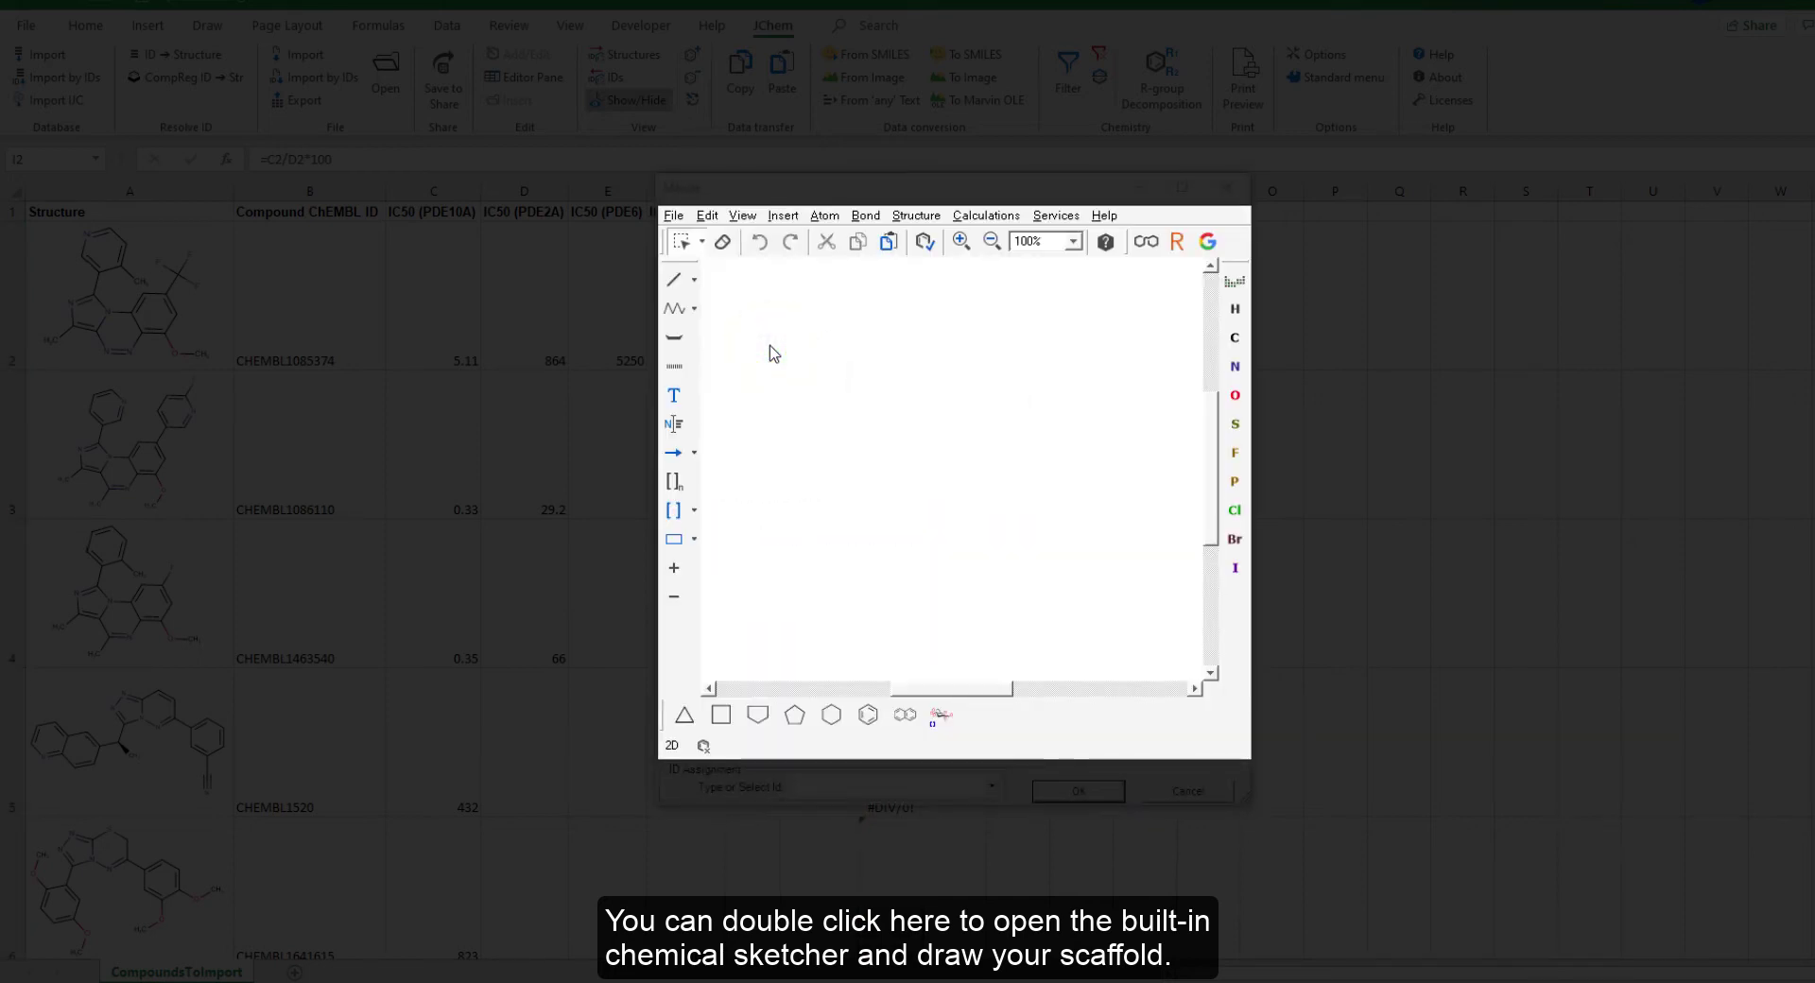
{"action": "left_click", "coordinate": [1186, 788]}
{"action": "left_click", "coordinate": [1199, 271]}
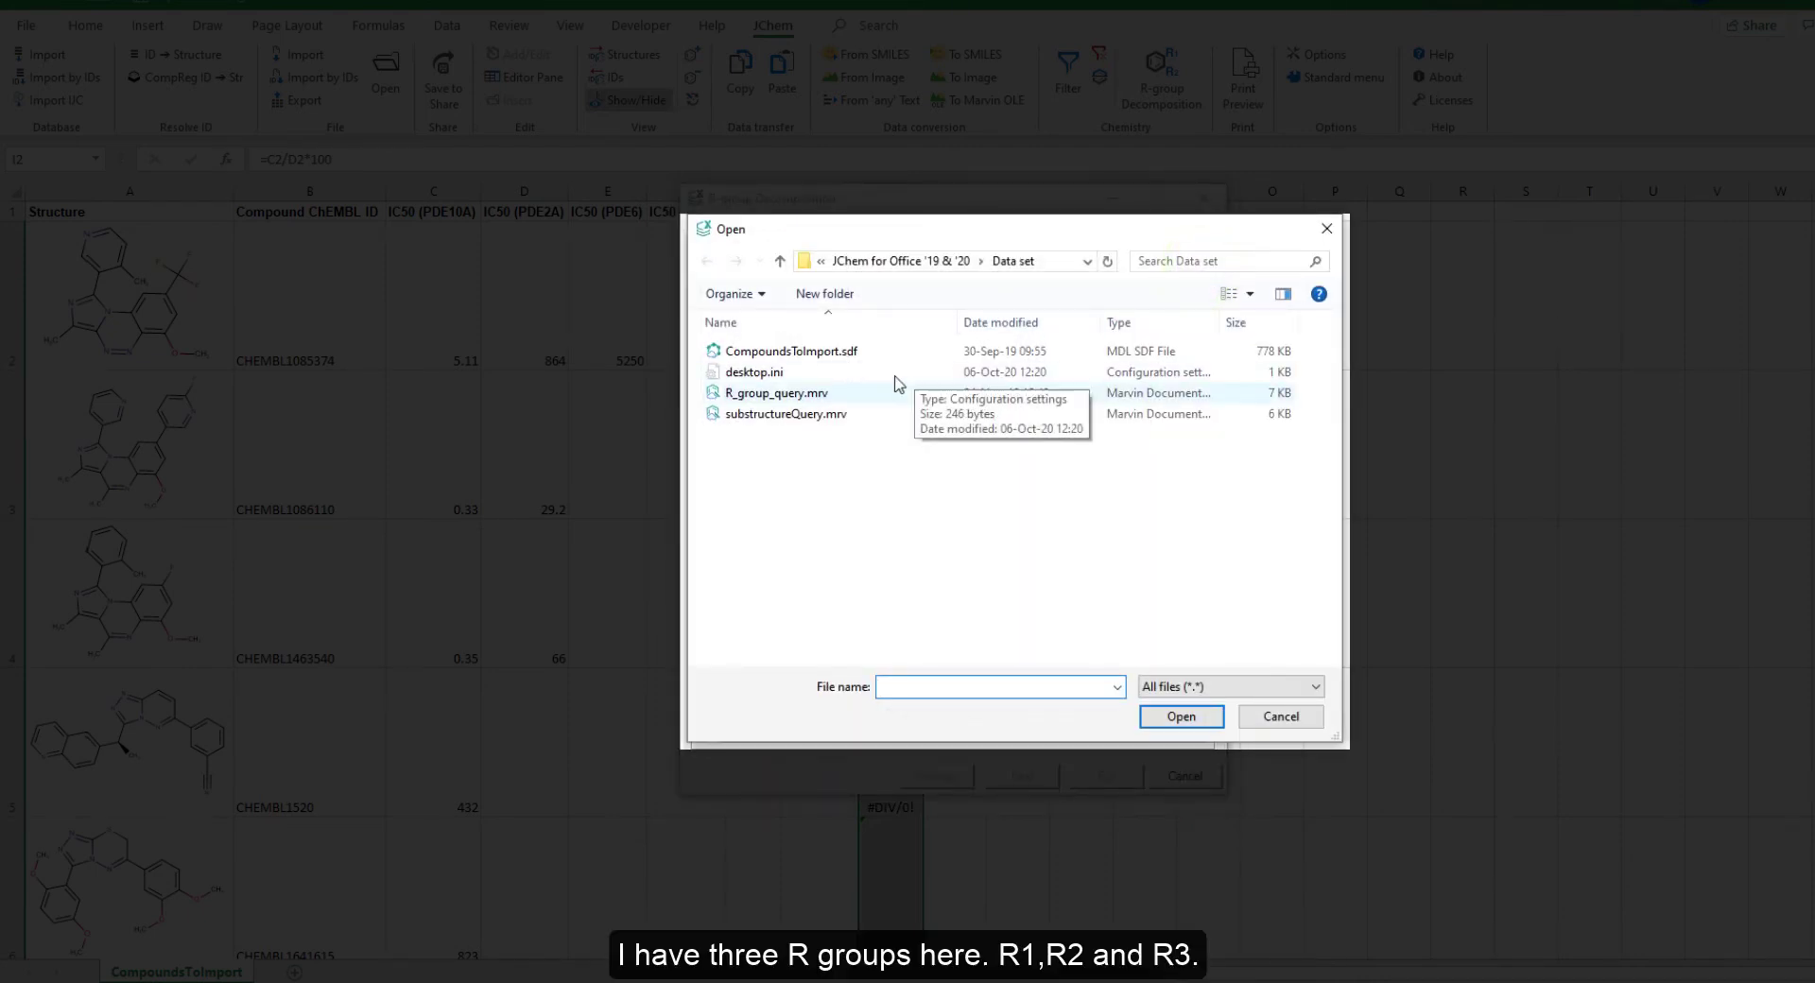
{"action": "left_click", "coordinate": [847, 393]}
{"action": "left_click", "coordinate": [1181, 717]}
{"action": "double_click", "coordinate": [824, 385]}
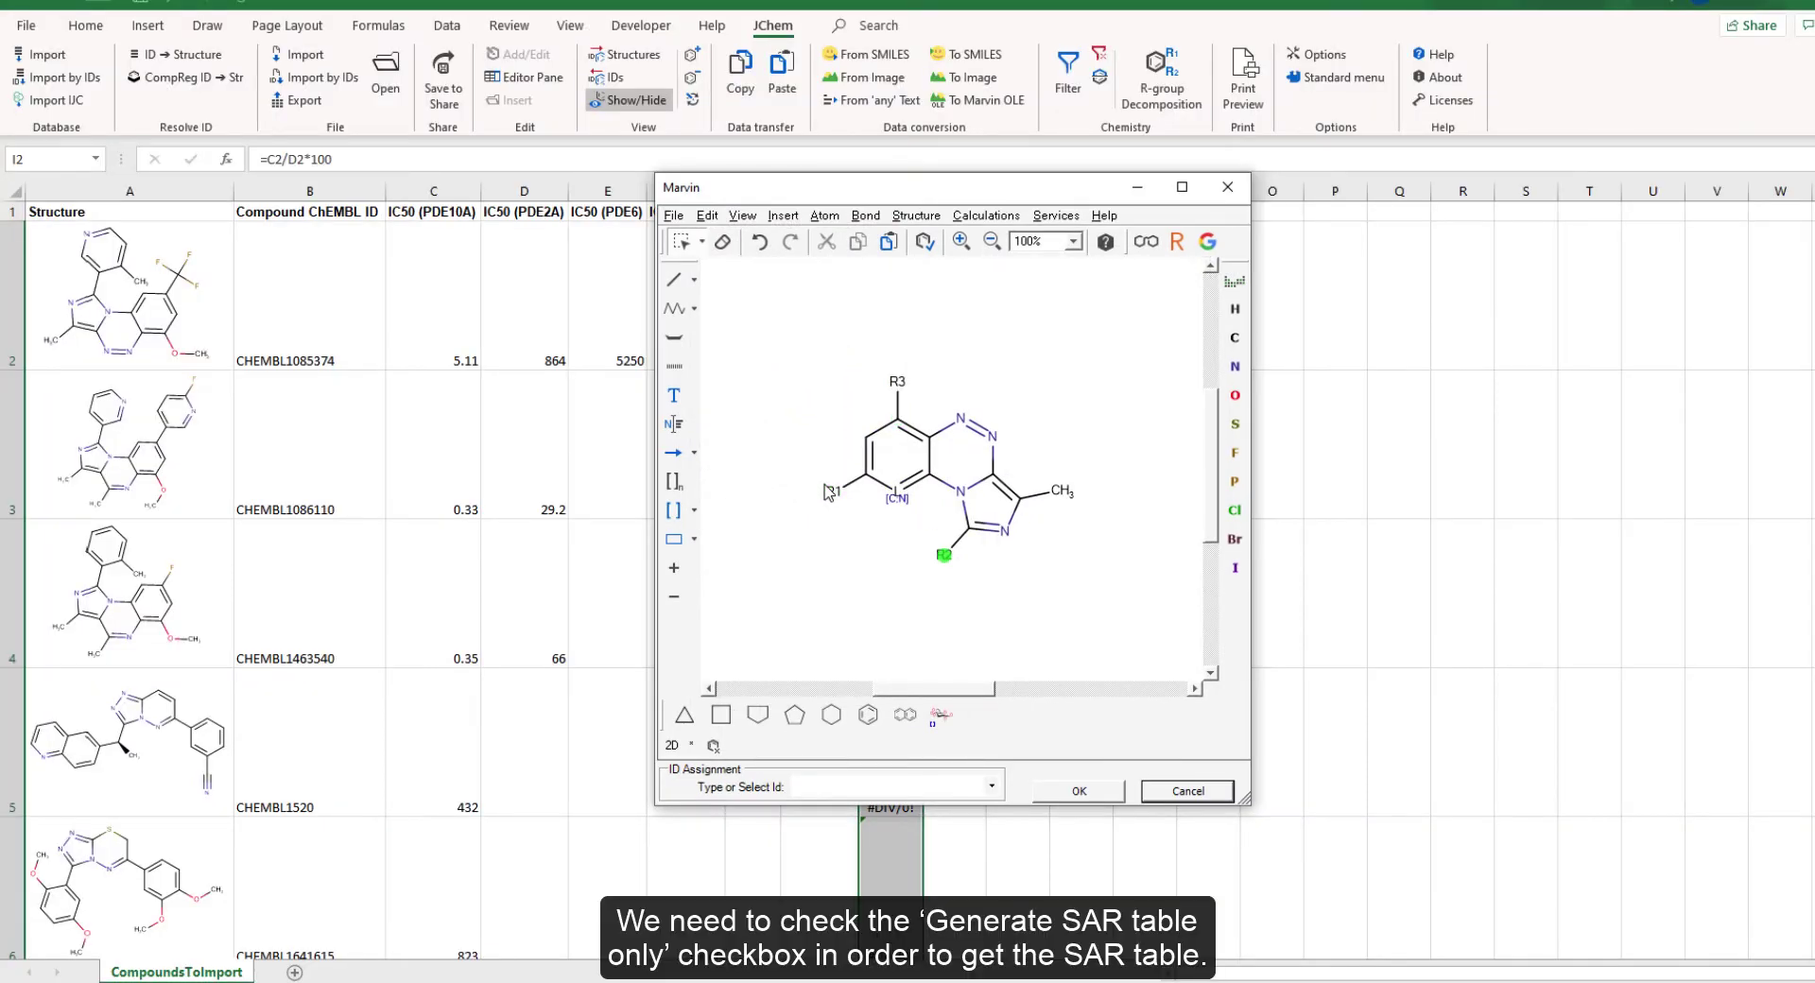
{"action": "left_click", "coordinate": [1104, 794]}
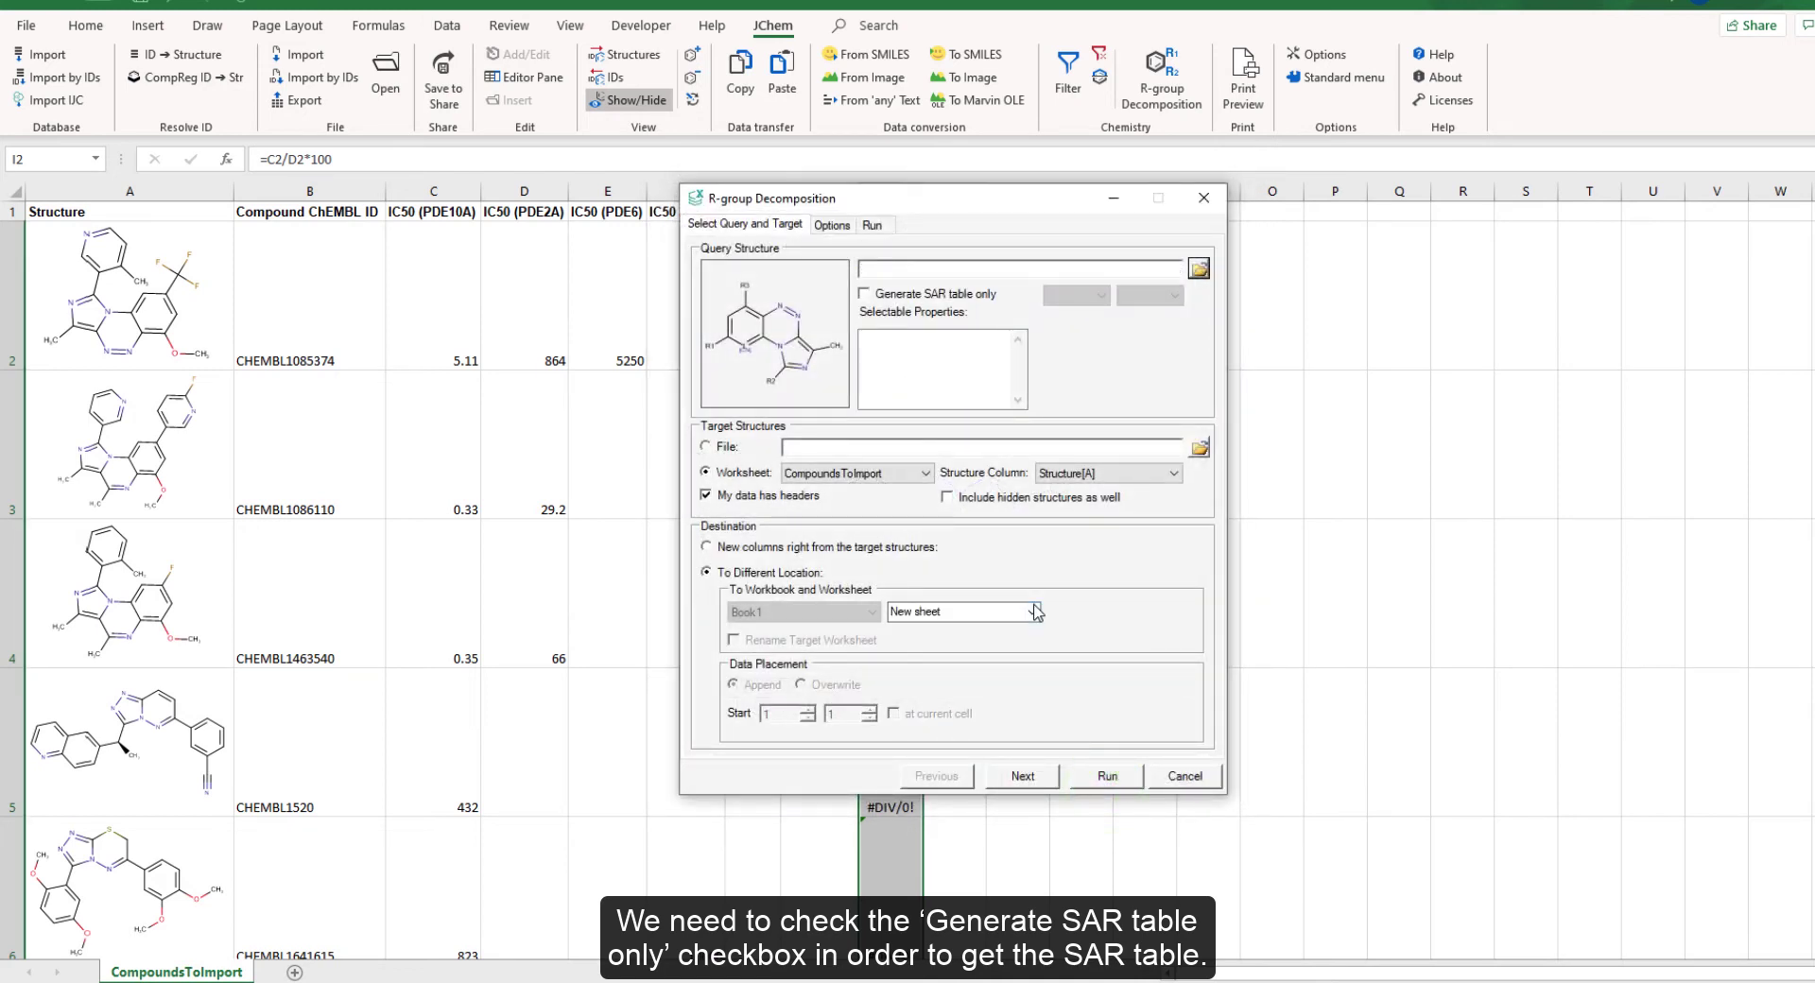
Enable 'Generate SAR table only' and set the SAR table axes to R1 versus R2.
{"action": "left_click", "coordinate": [865, 295]}
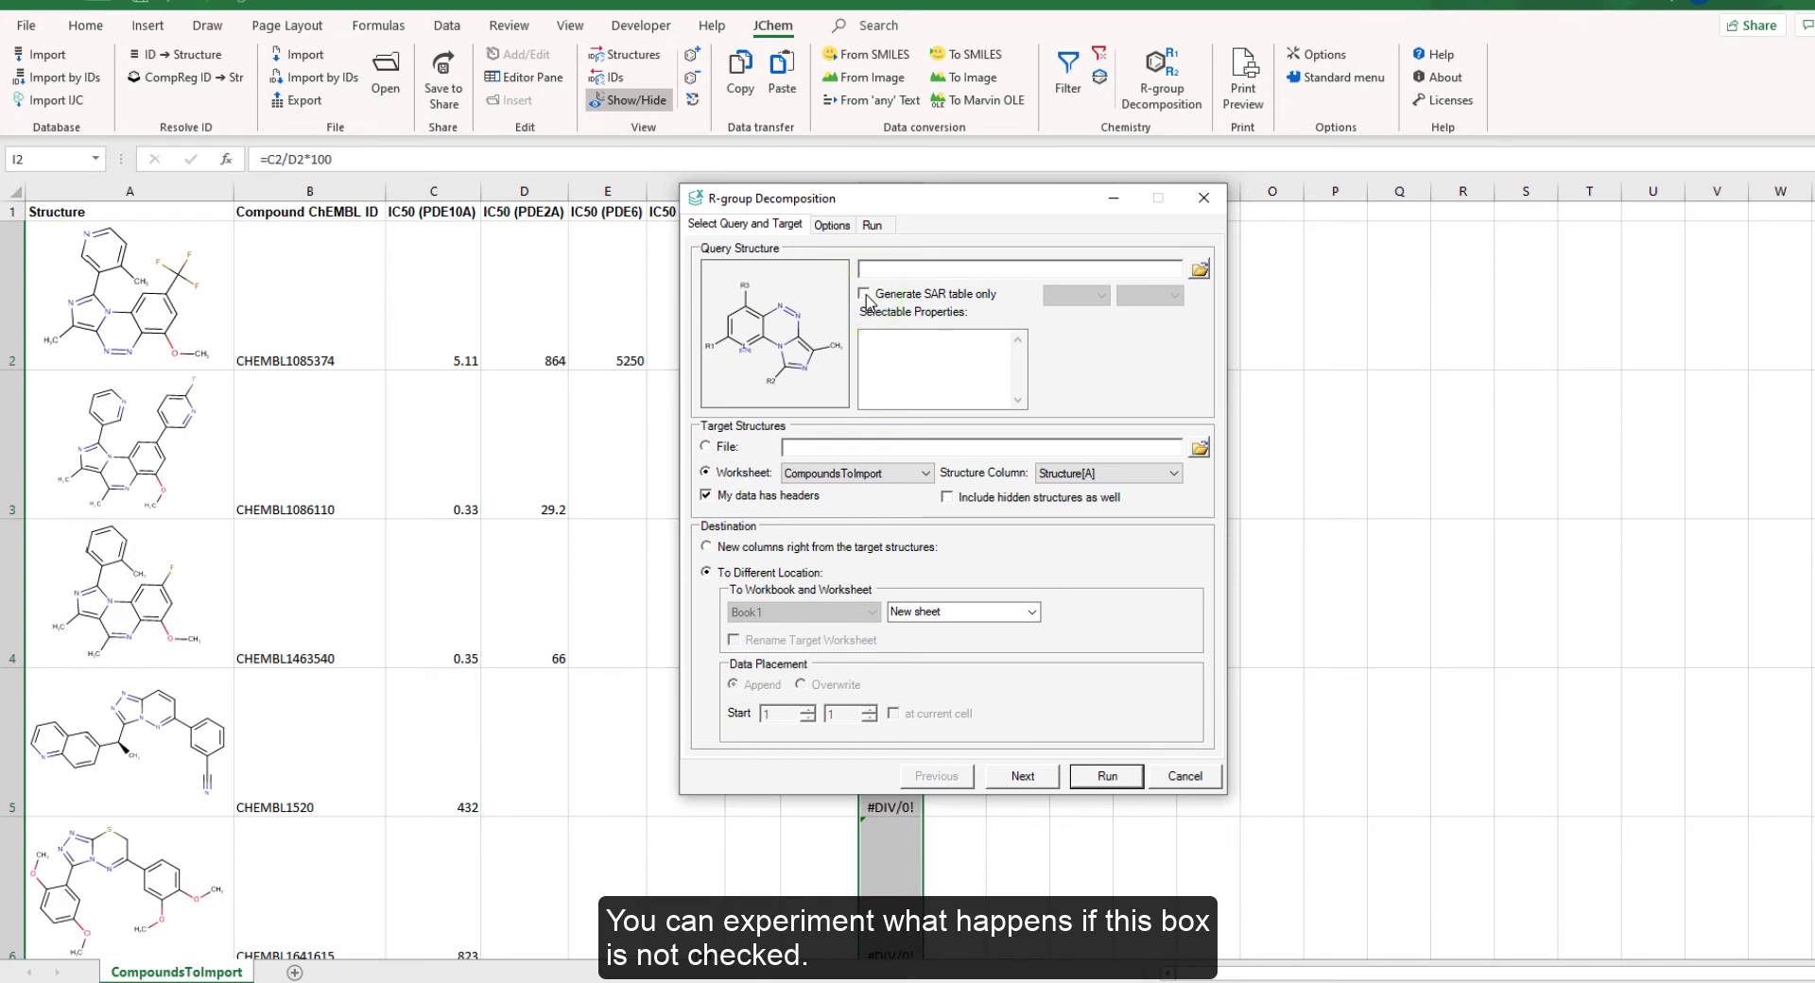
{"action": "left_click", "coordinate": [864, 294]}
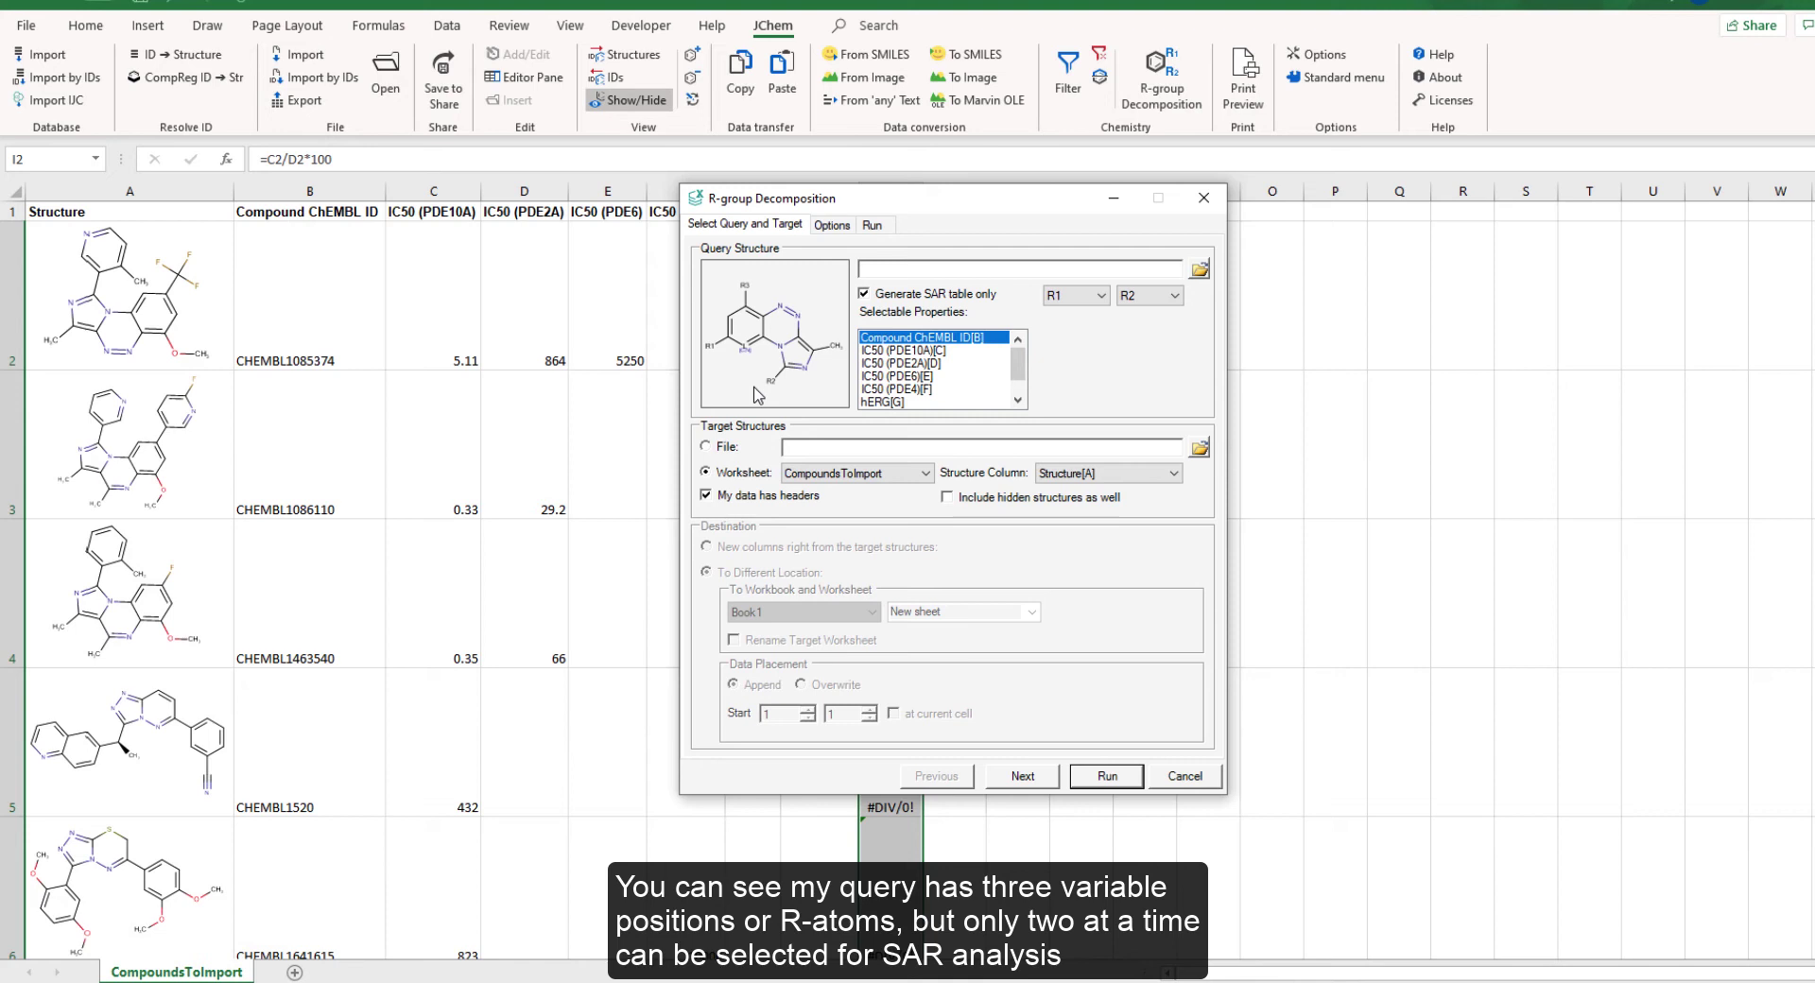
{"action": "left_click", "coordinate": [1146, 296]}
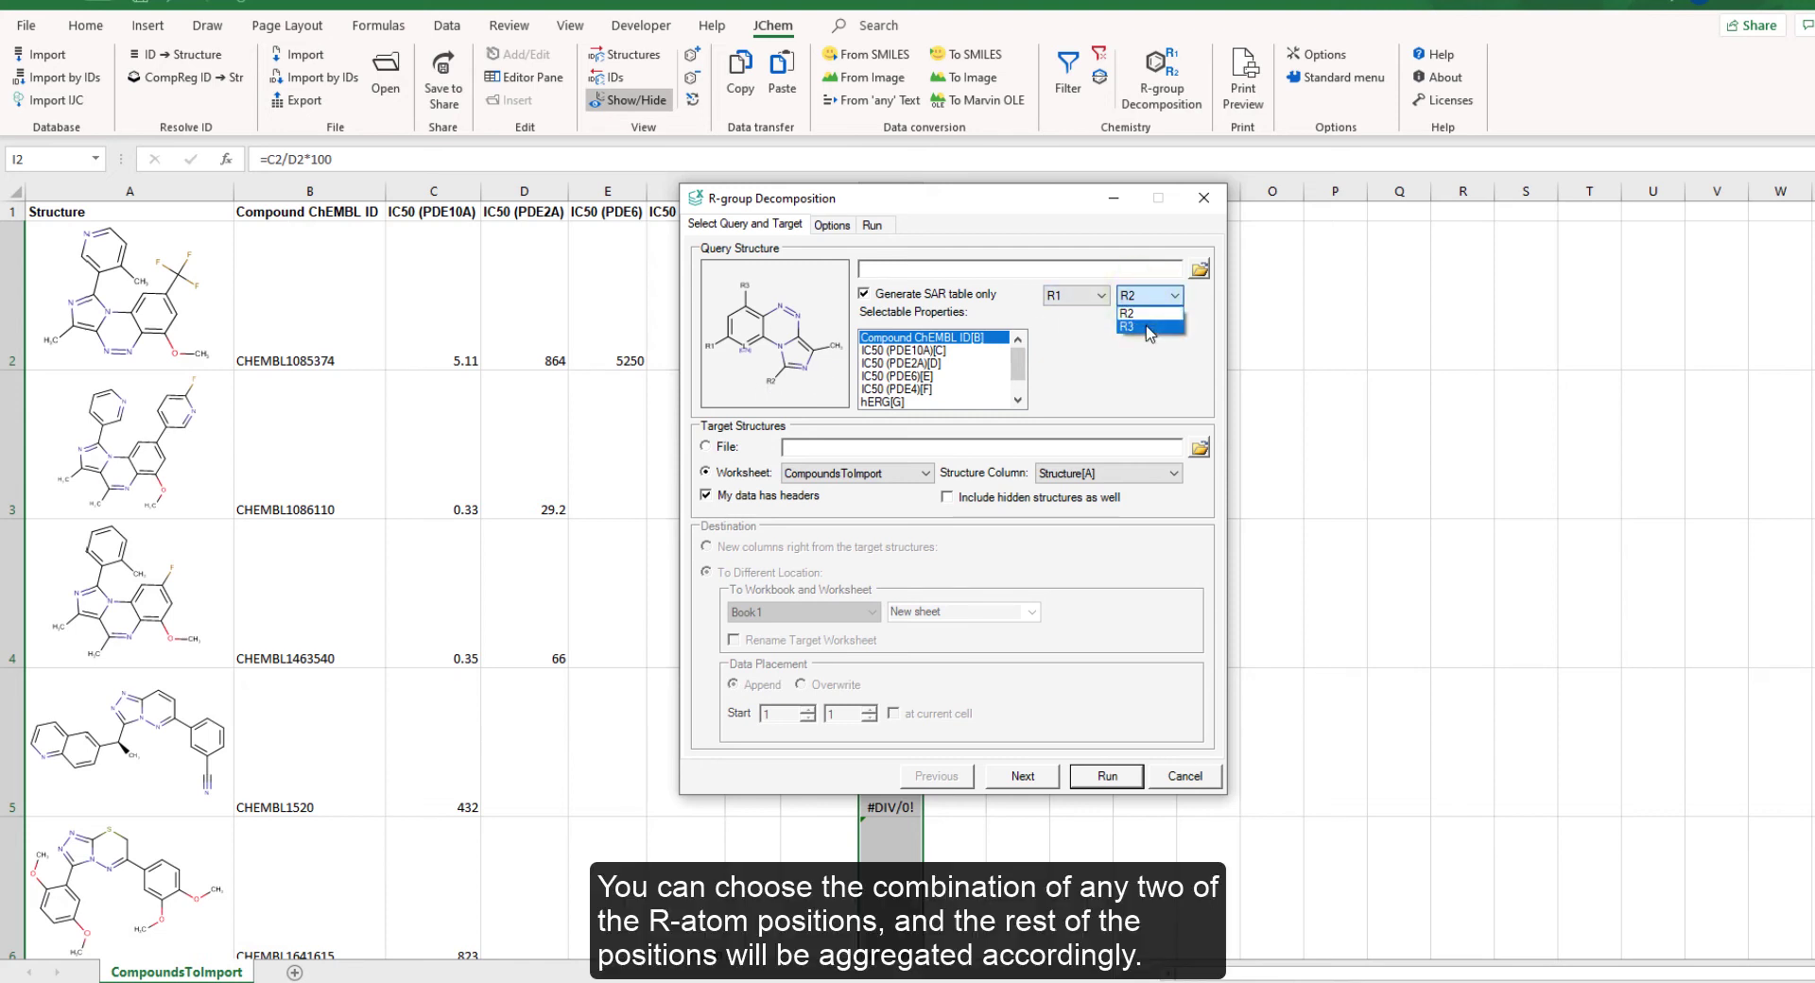
{"action": "left_click", "coordinate": [1149, 328]}
{"action": "left_click", "coordinate": [1151, 299]}
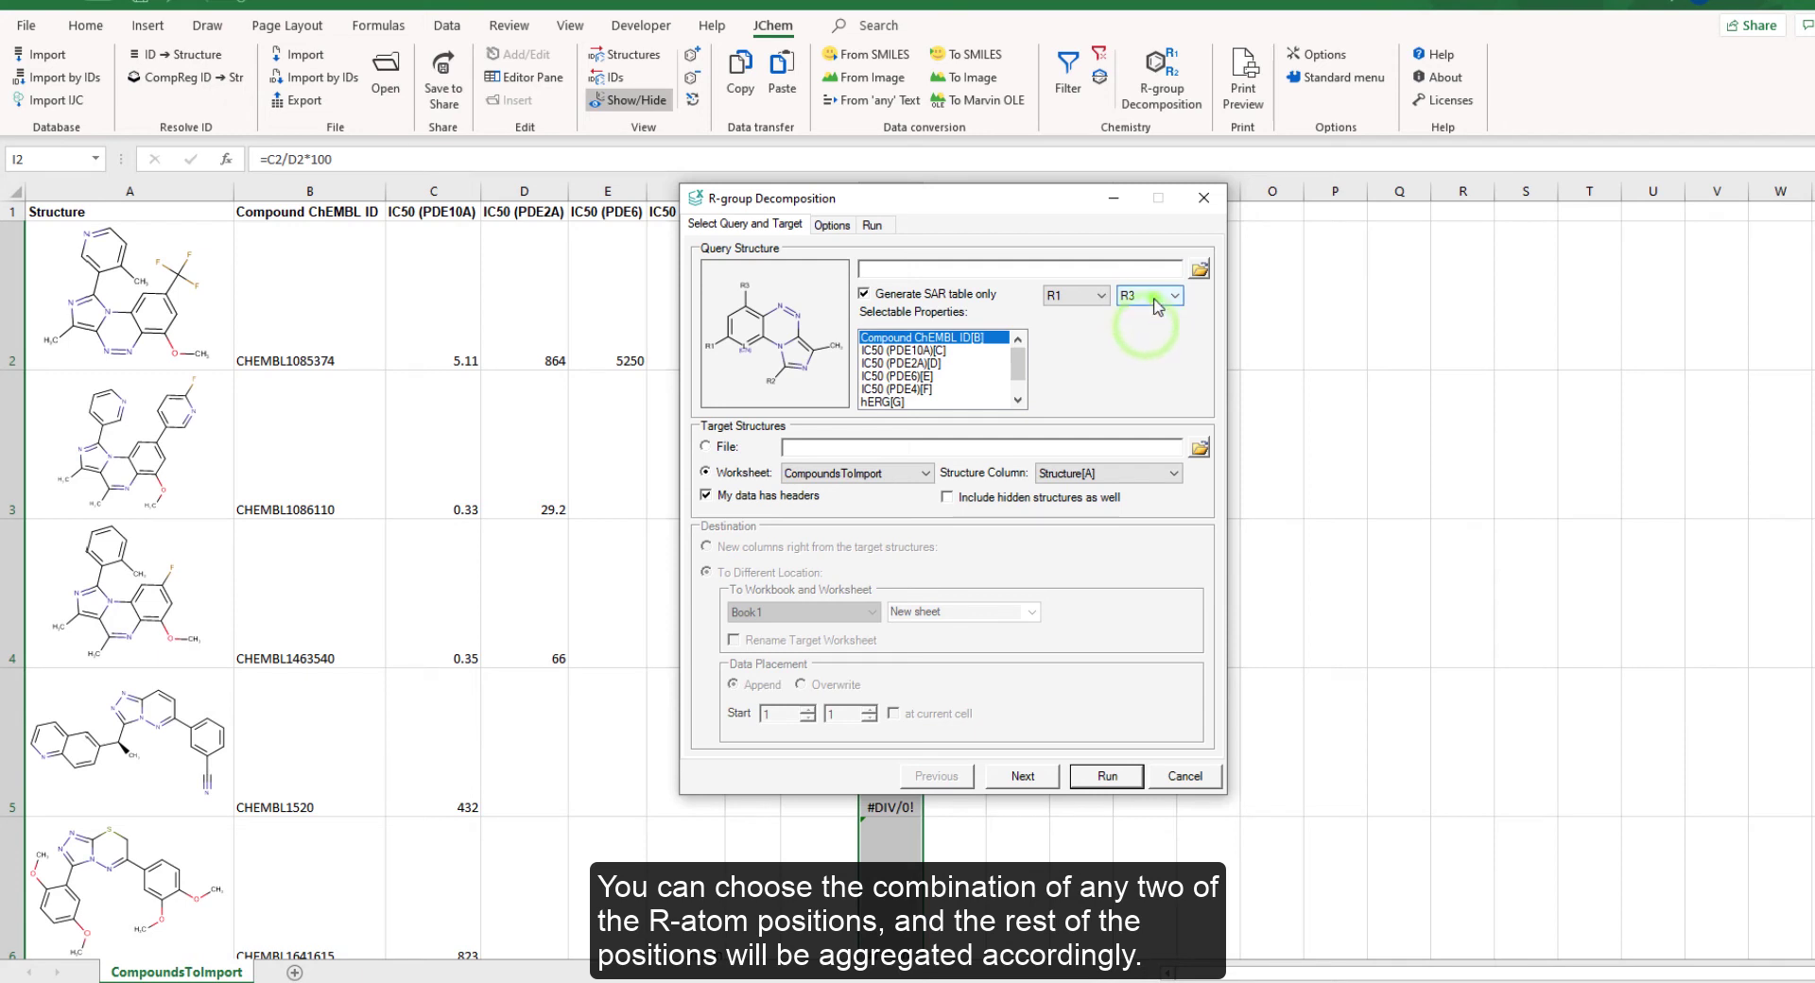
{"action": "left_click", "coordinate": [1153, 314]}
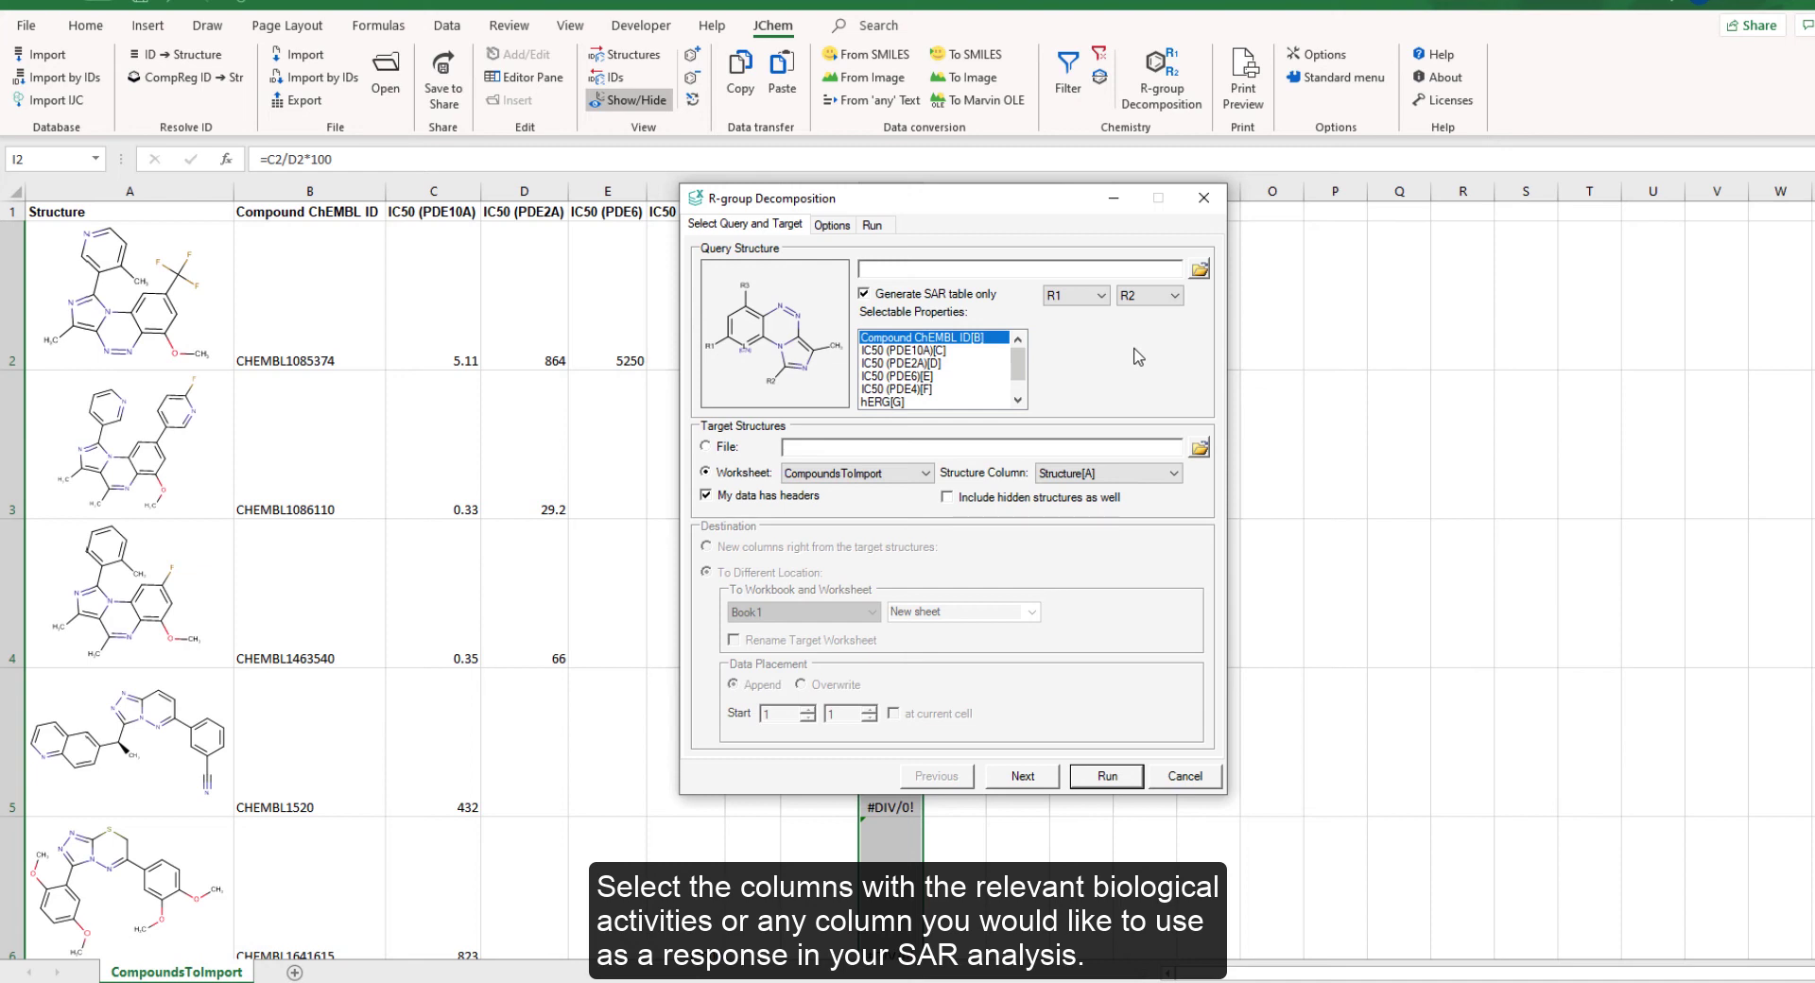
Choose IC50 (PDE10A), IC50 (PDE2A) and Selectivity as response properties, then go to Options.
{"action": "left_click", "coordinate": [920, 352]}
{"action": "left_click", "coordinate": [927, 364], "text": "shift"}
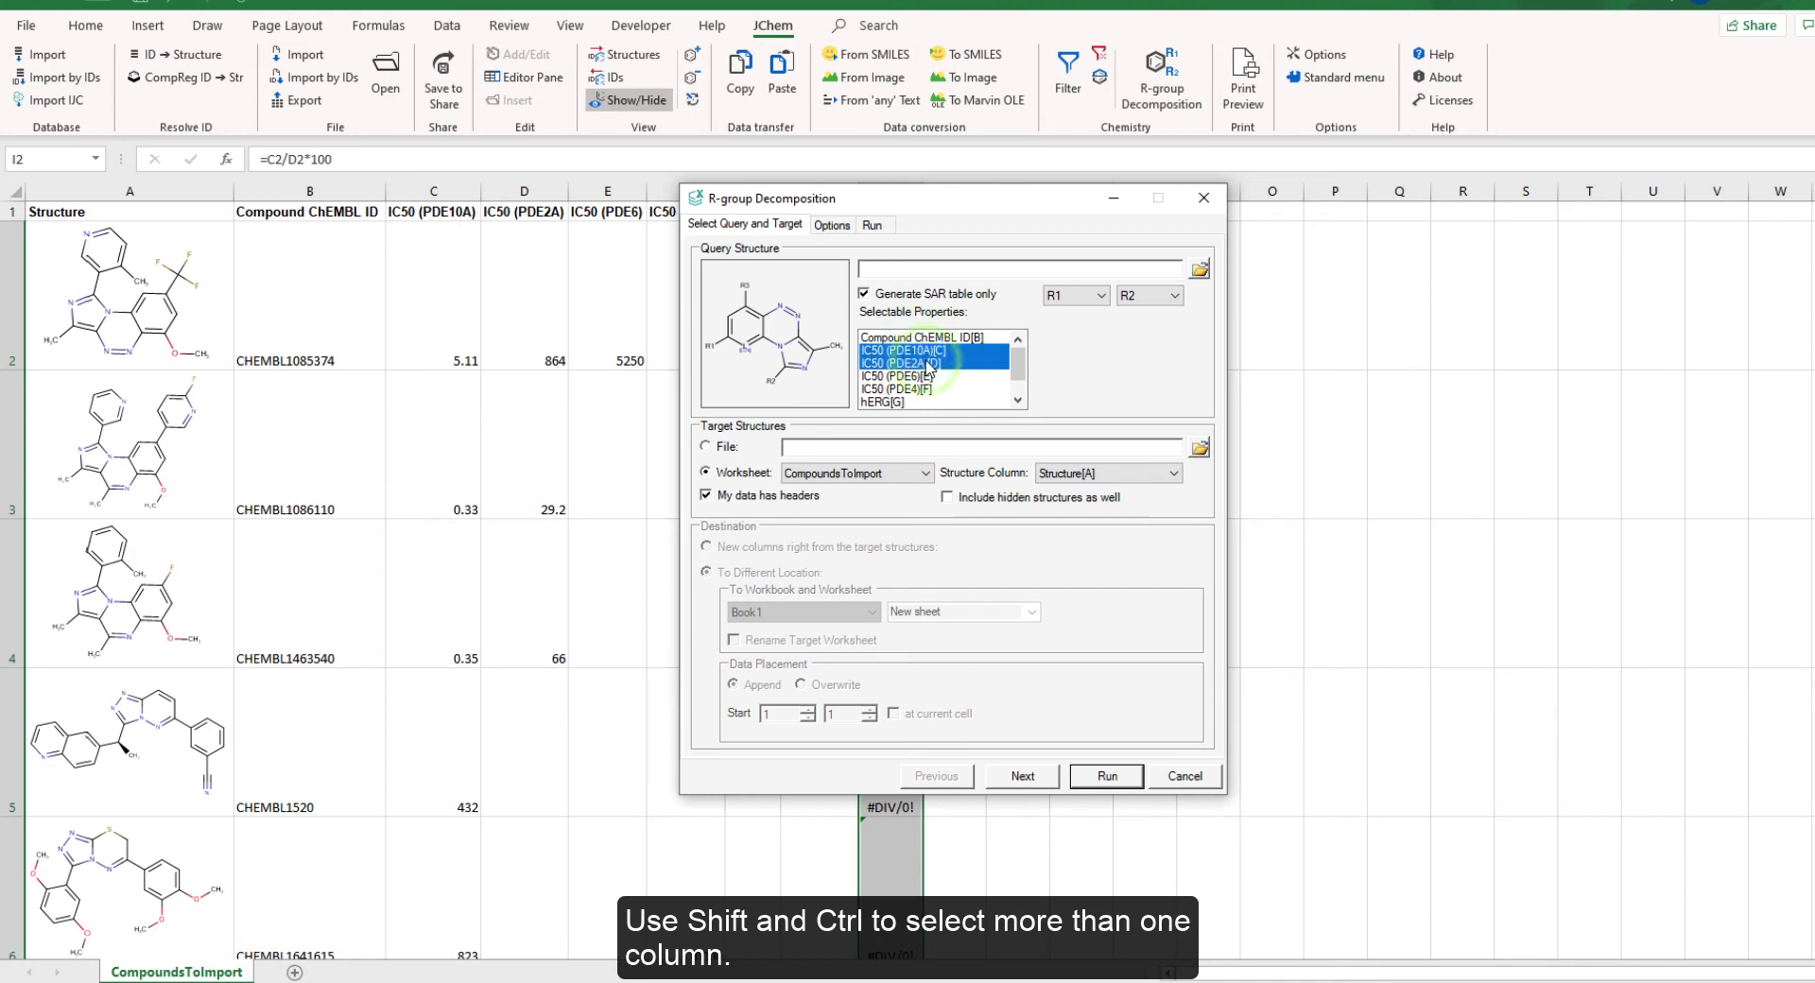
{"action": "scroll", "coordinate": [927, 367], "scroll_direction": "down", "scroll_amount": 1}
{"action": "left_click", "coordinate": [910, 403], "text": "ctrl"}
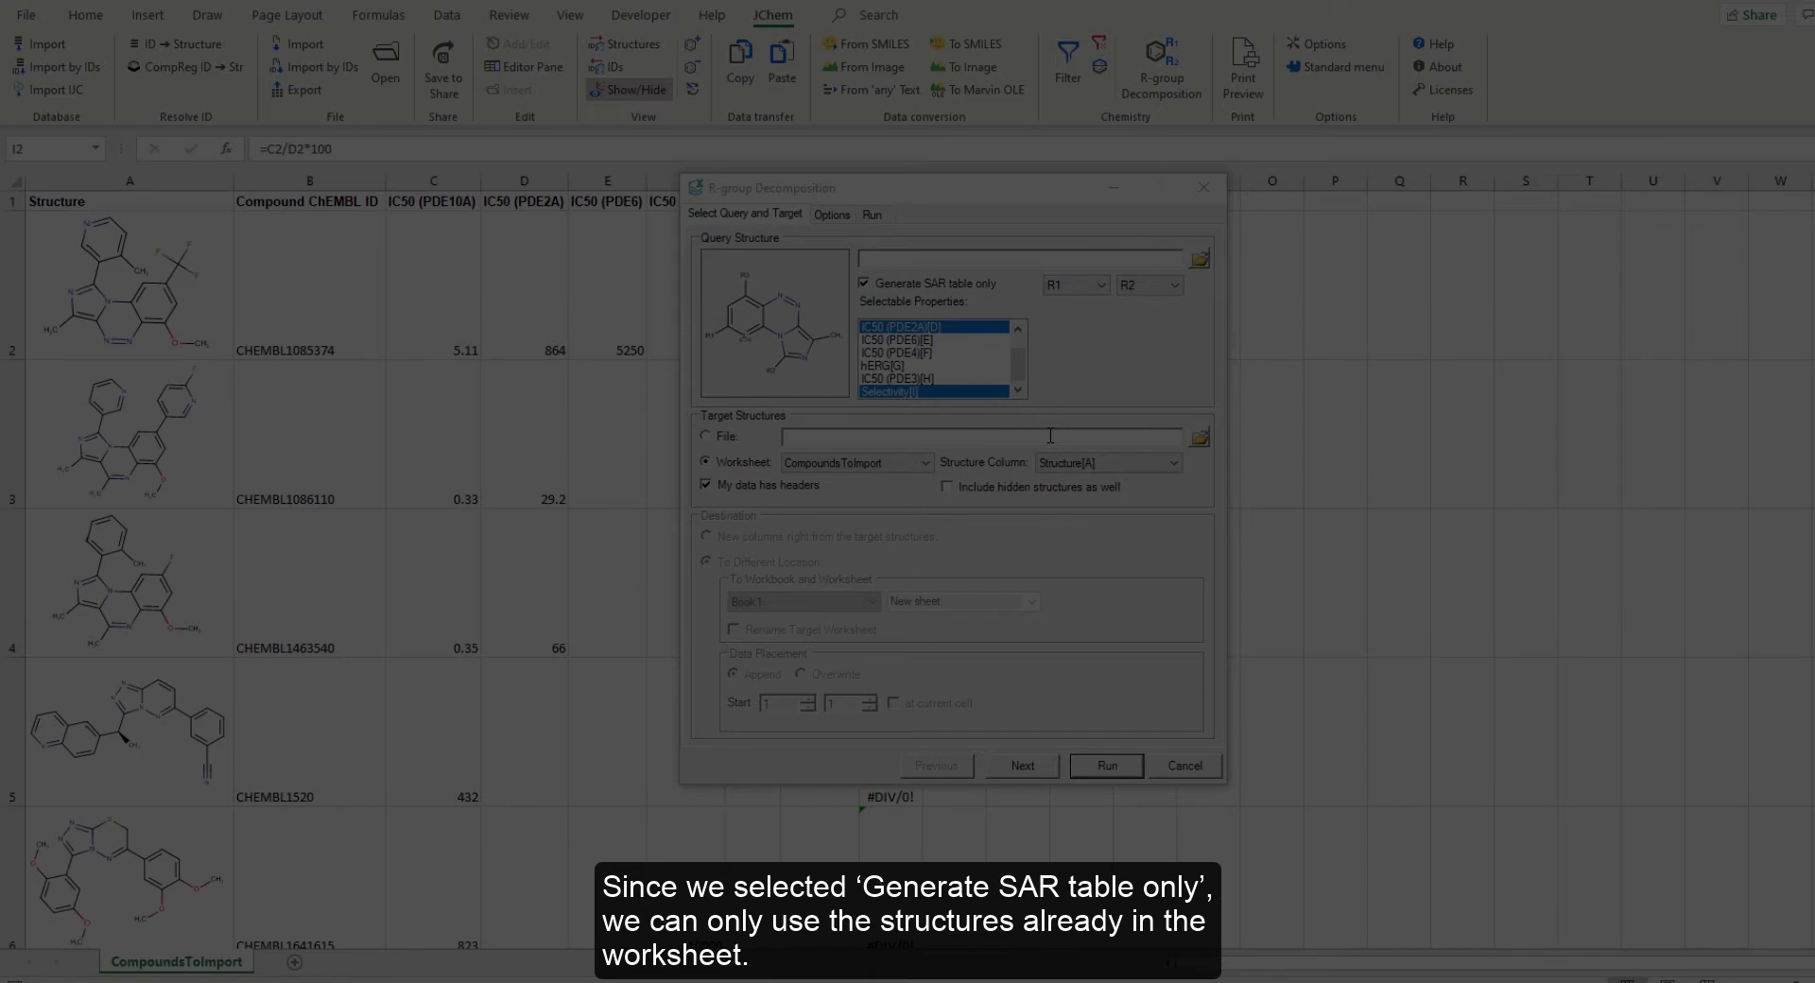
{"action": "left_click", "coordinate": [1023, 766]}
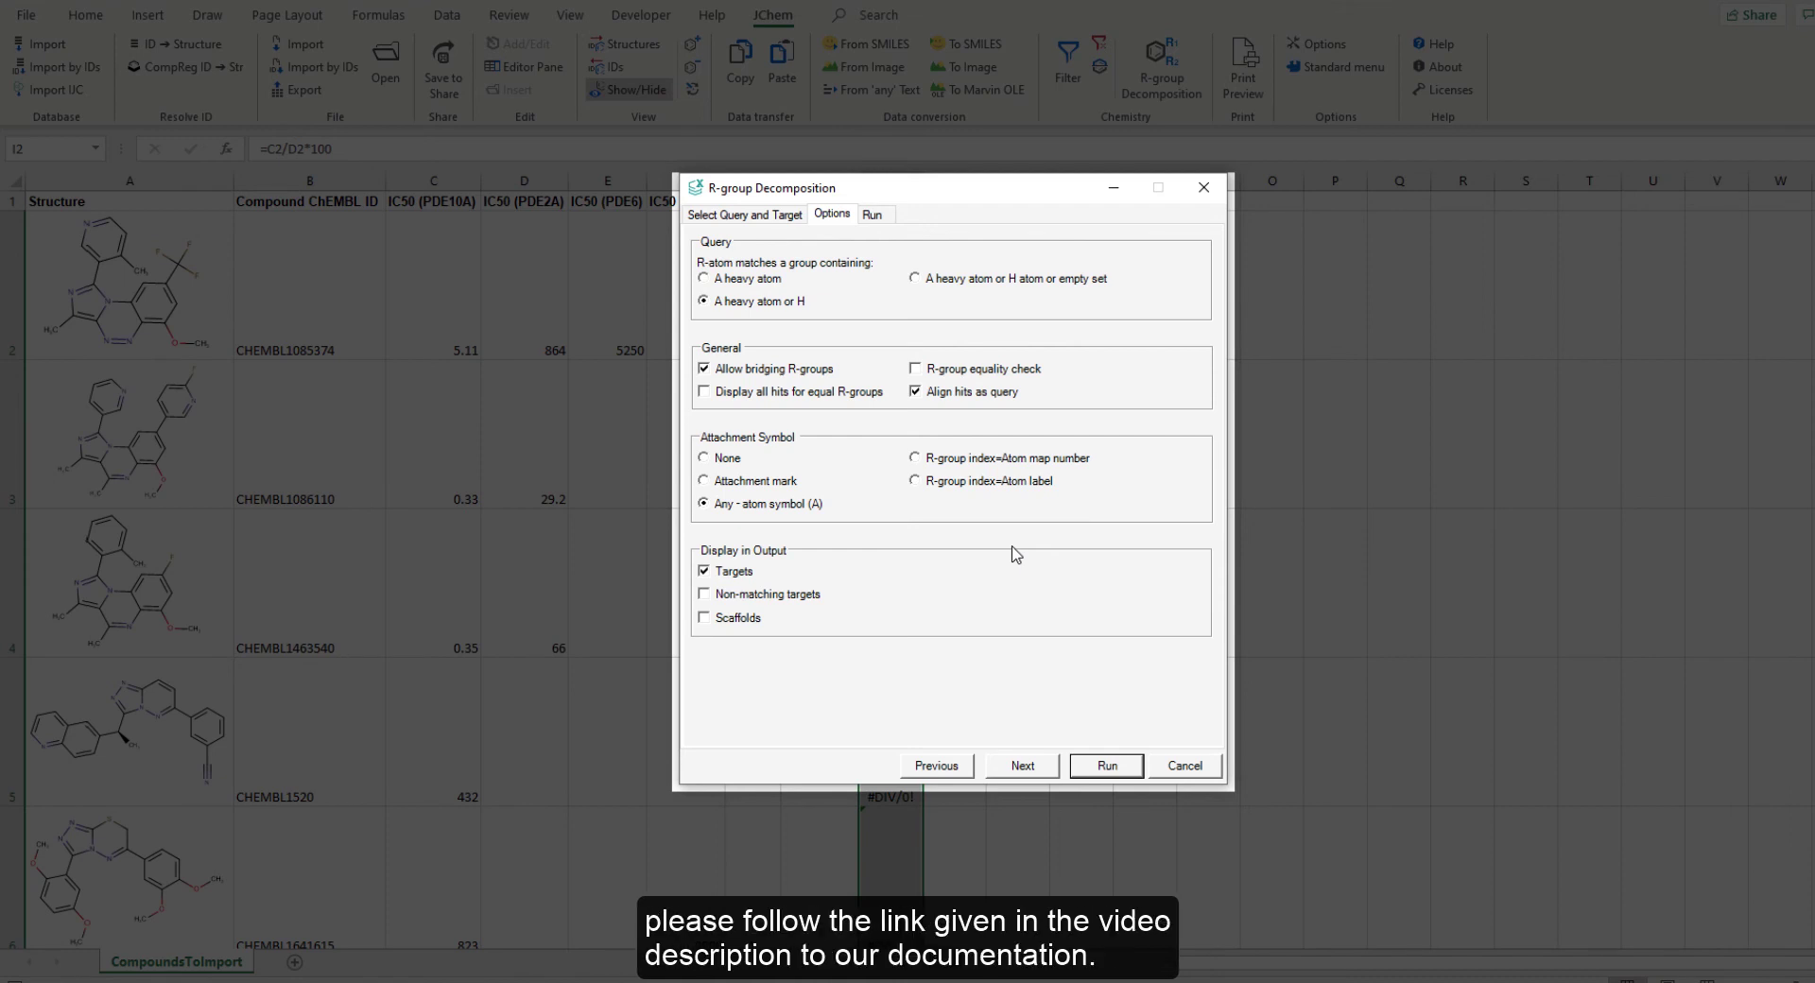
Set the attachment symbol to Attachment mark and run the decomposition.
{"action": "left_click", "coordinate": [780, 484]}
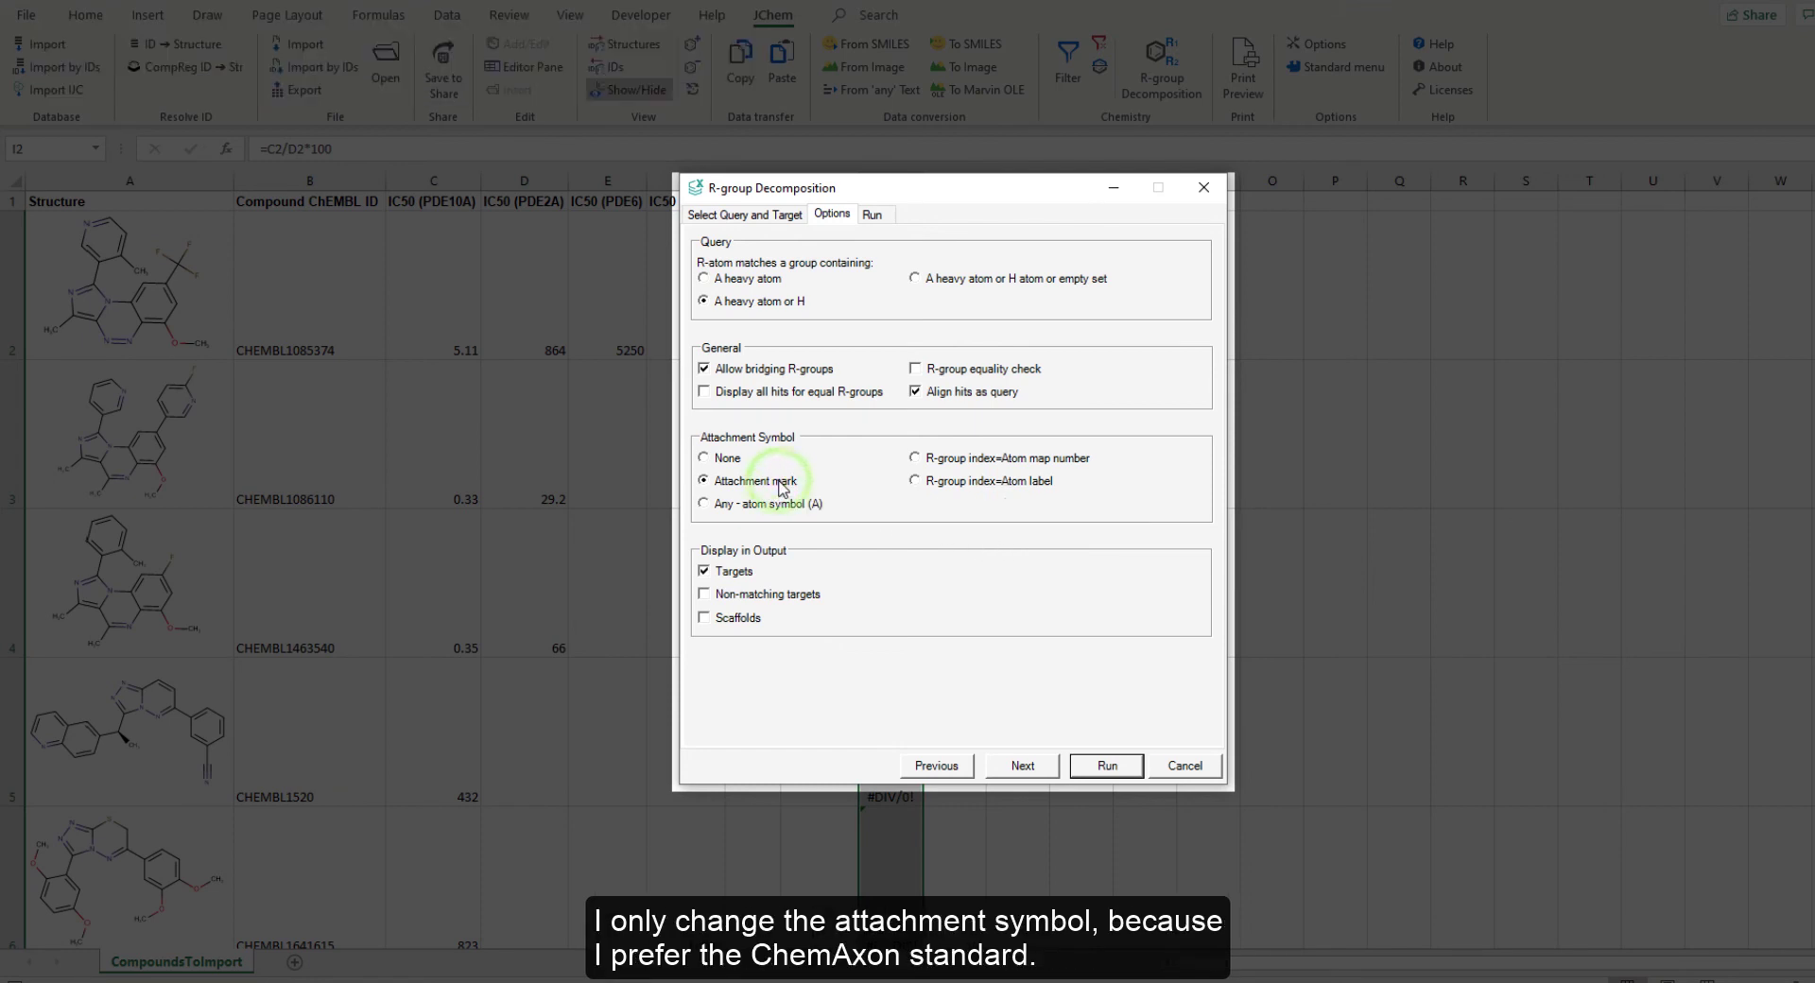
{"action": "left_click", "coordinate": [1107, 765]}
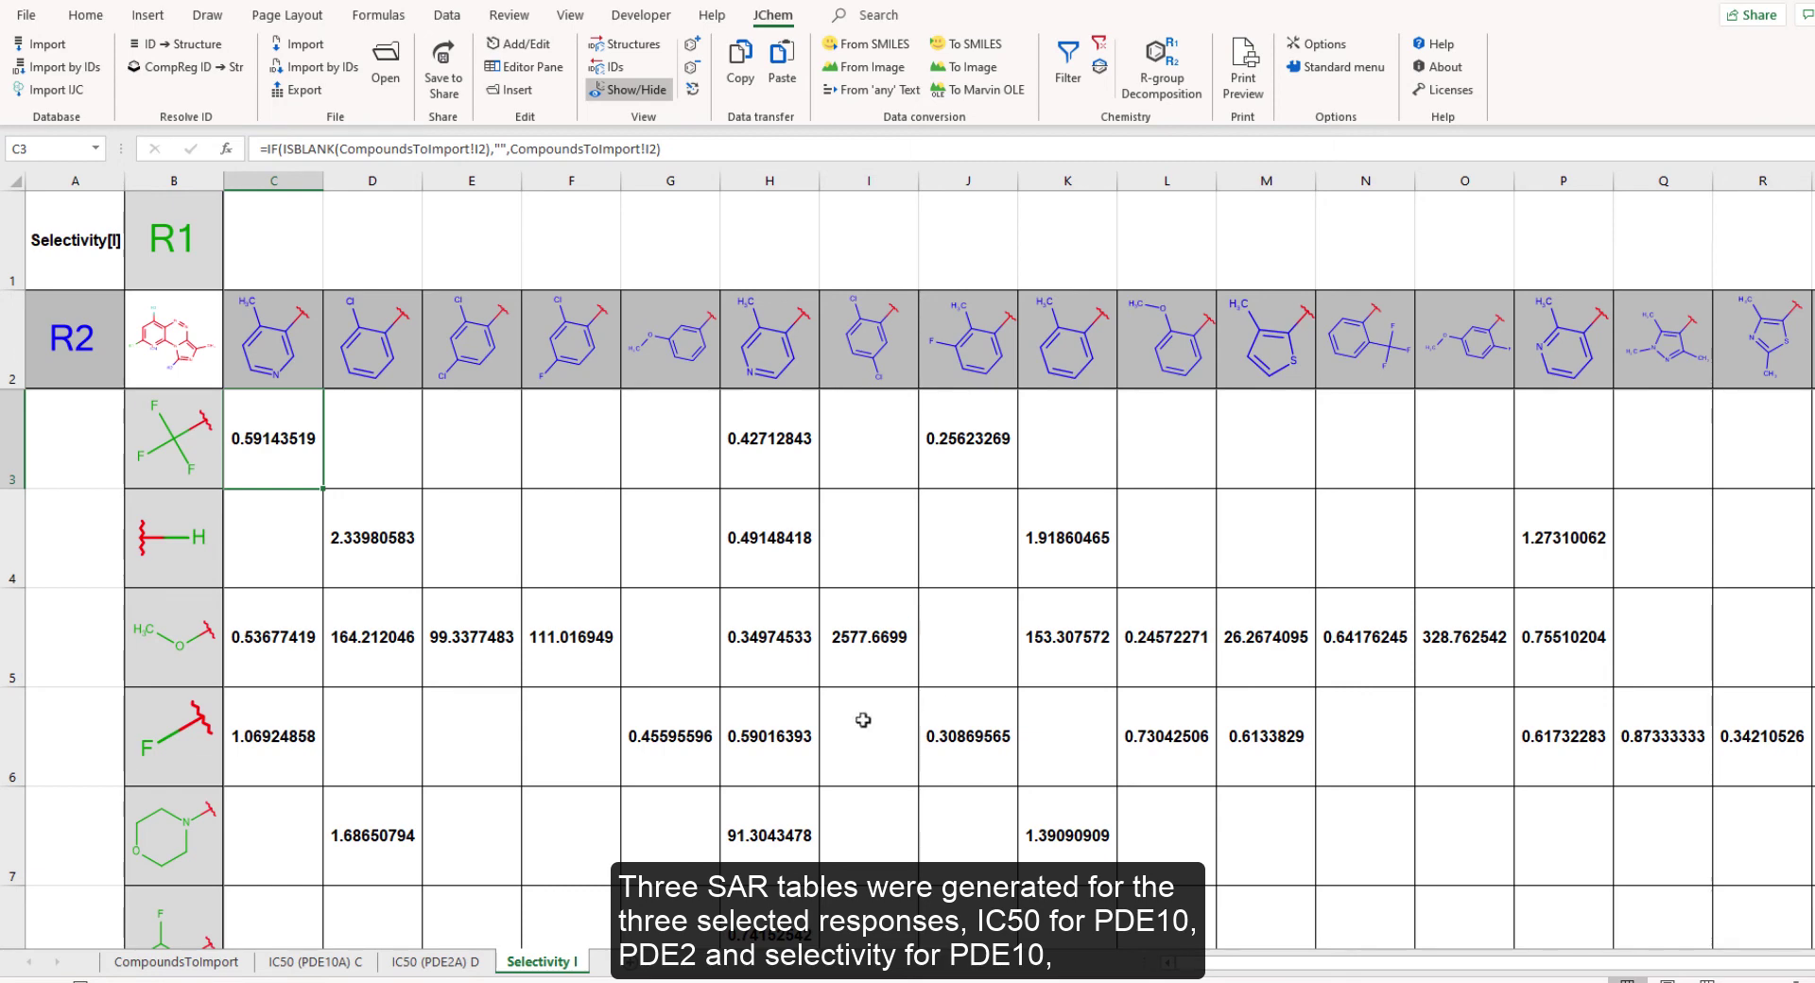
On the Selectivity sheet, select the SAR table's value cells C3 through S8.
{"action": "left_click", "coordinate": [318, 960]}
{"action": "scroll", "coordinate": [608, 697], "scroll_direction": "down", "scroll_amount": 1}
{"action": "scroll", "coordinate": [283, 422], "scroll_direction": "up", "scroll_amount": 1}
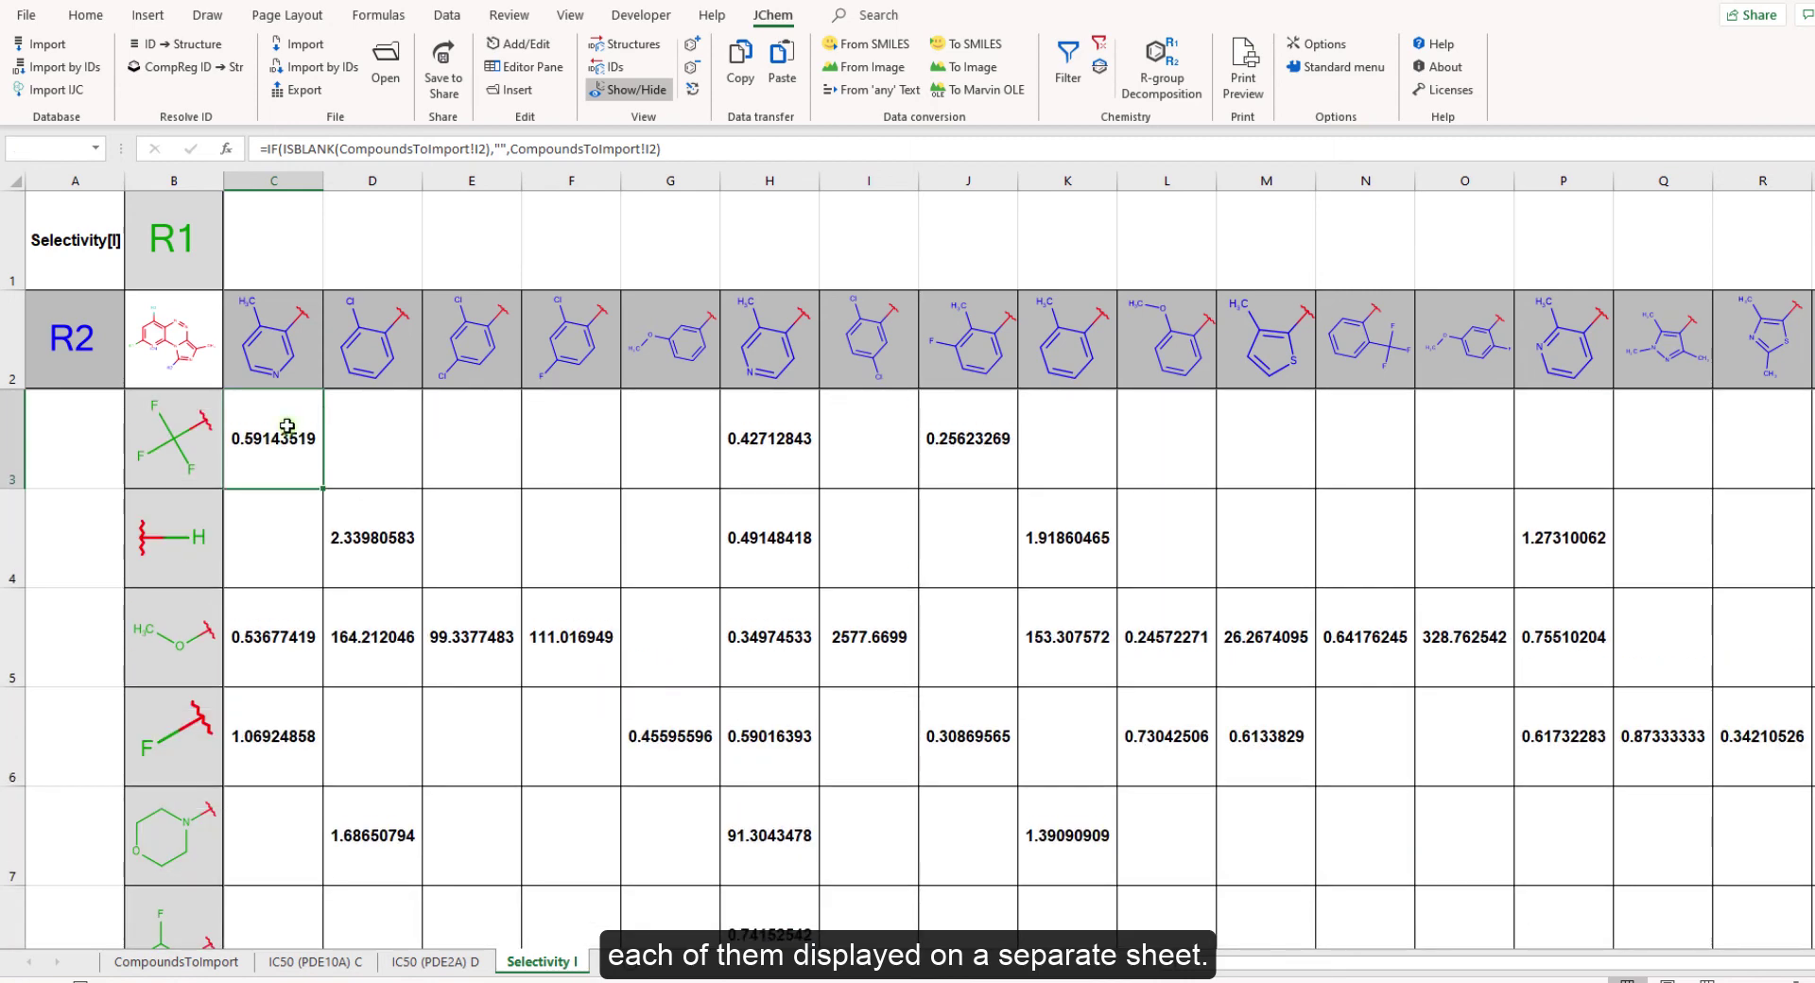
{"action": "key", "text": "shift+Down"}
{"action": "key", "text": "shift+Down"}
{"action": "key", "text": "shift+Right"}
{"action": "key", "text": "shift+Right"}
{"action": "key", "text": "shift+Right"}
{"action": "key", "text": "shift+Right"}
{"action": "key", "text": "shift+Right"}
{"action": "key", "text": "shift+Down"}
{"action": "key", "text": "ctrl+shift+Down"}
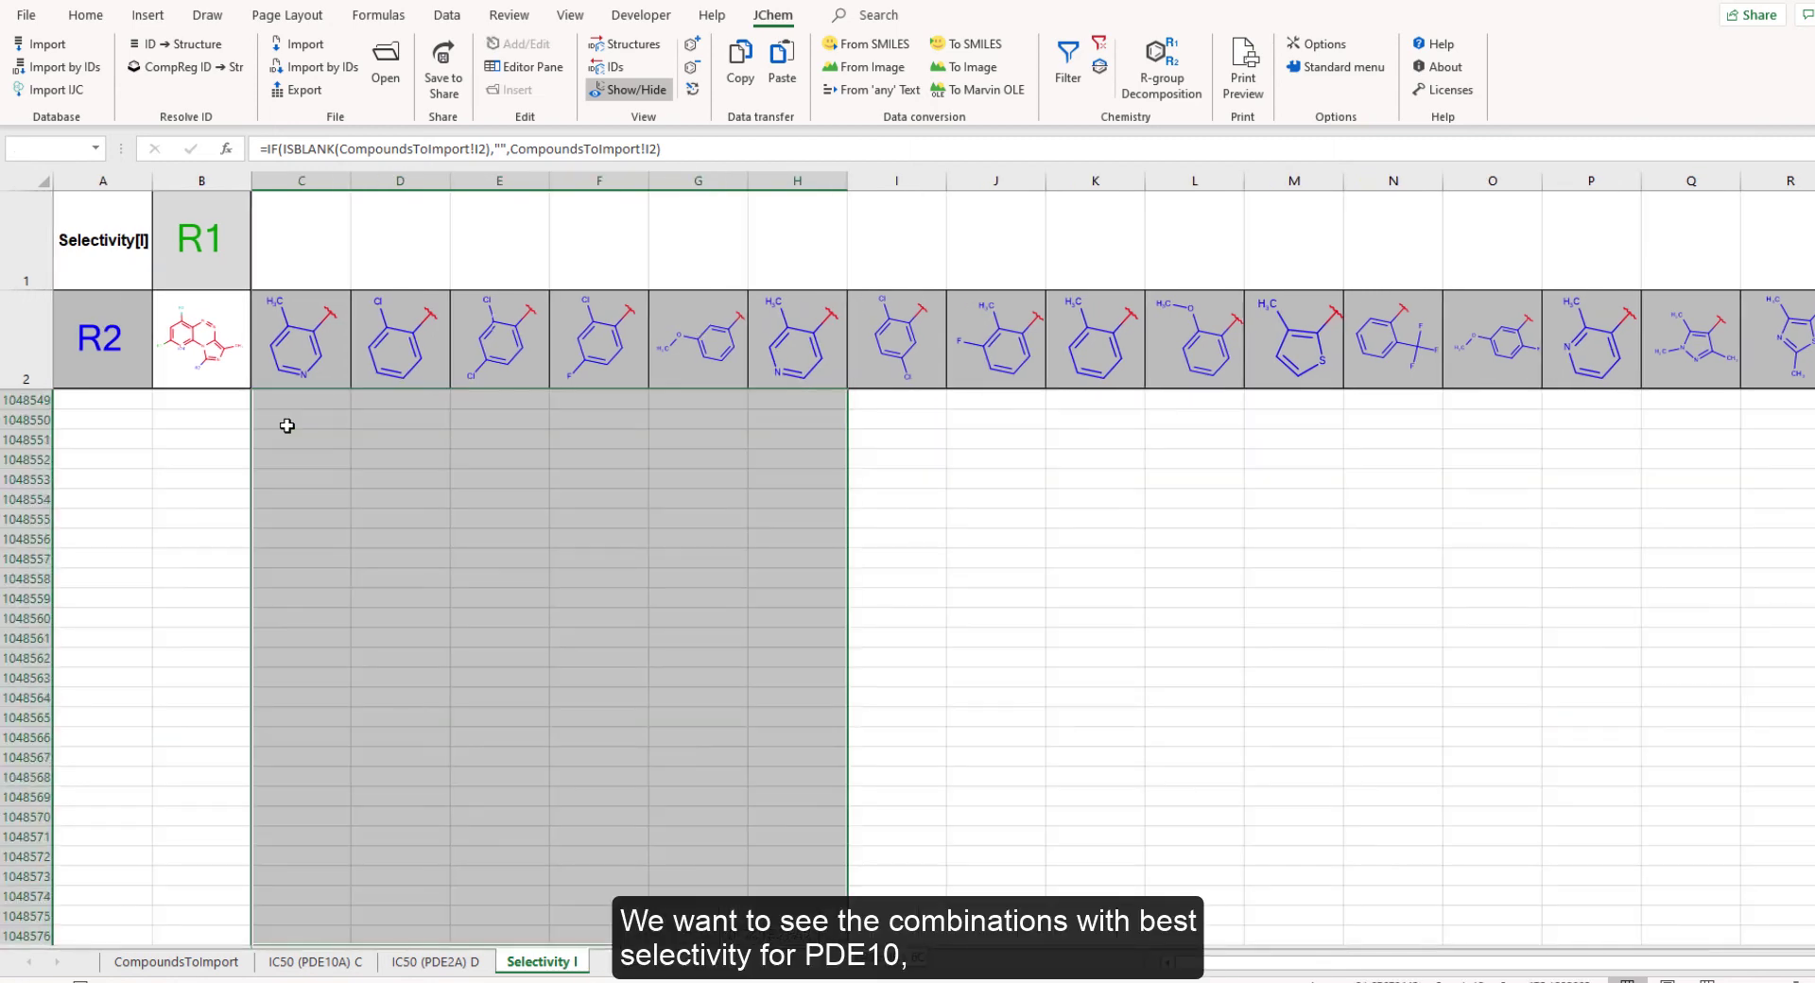
{"action": "key", "text": "ctrl+shift+Up"}
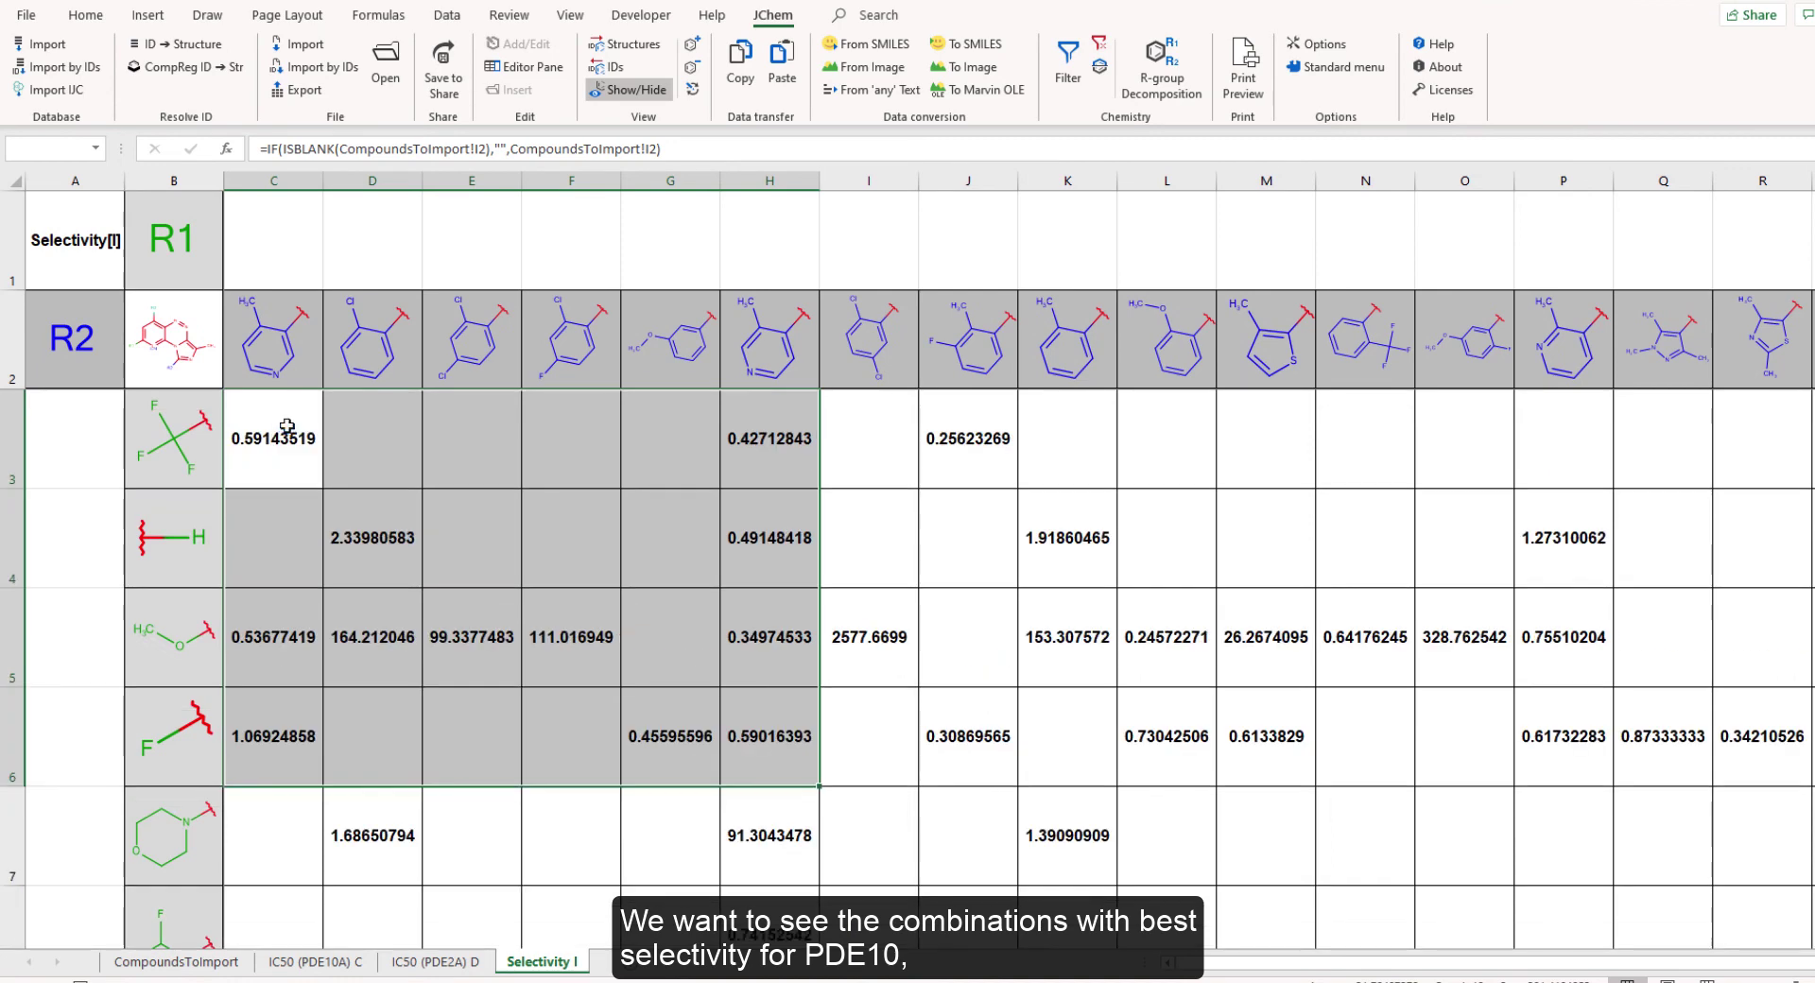
{"action": "left_click", "coordinate": [283, 430]}
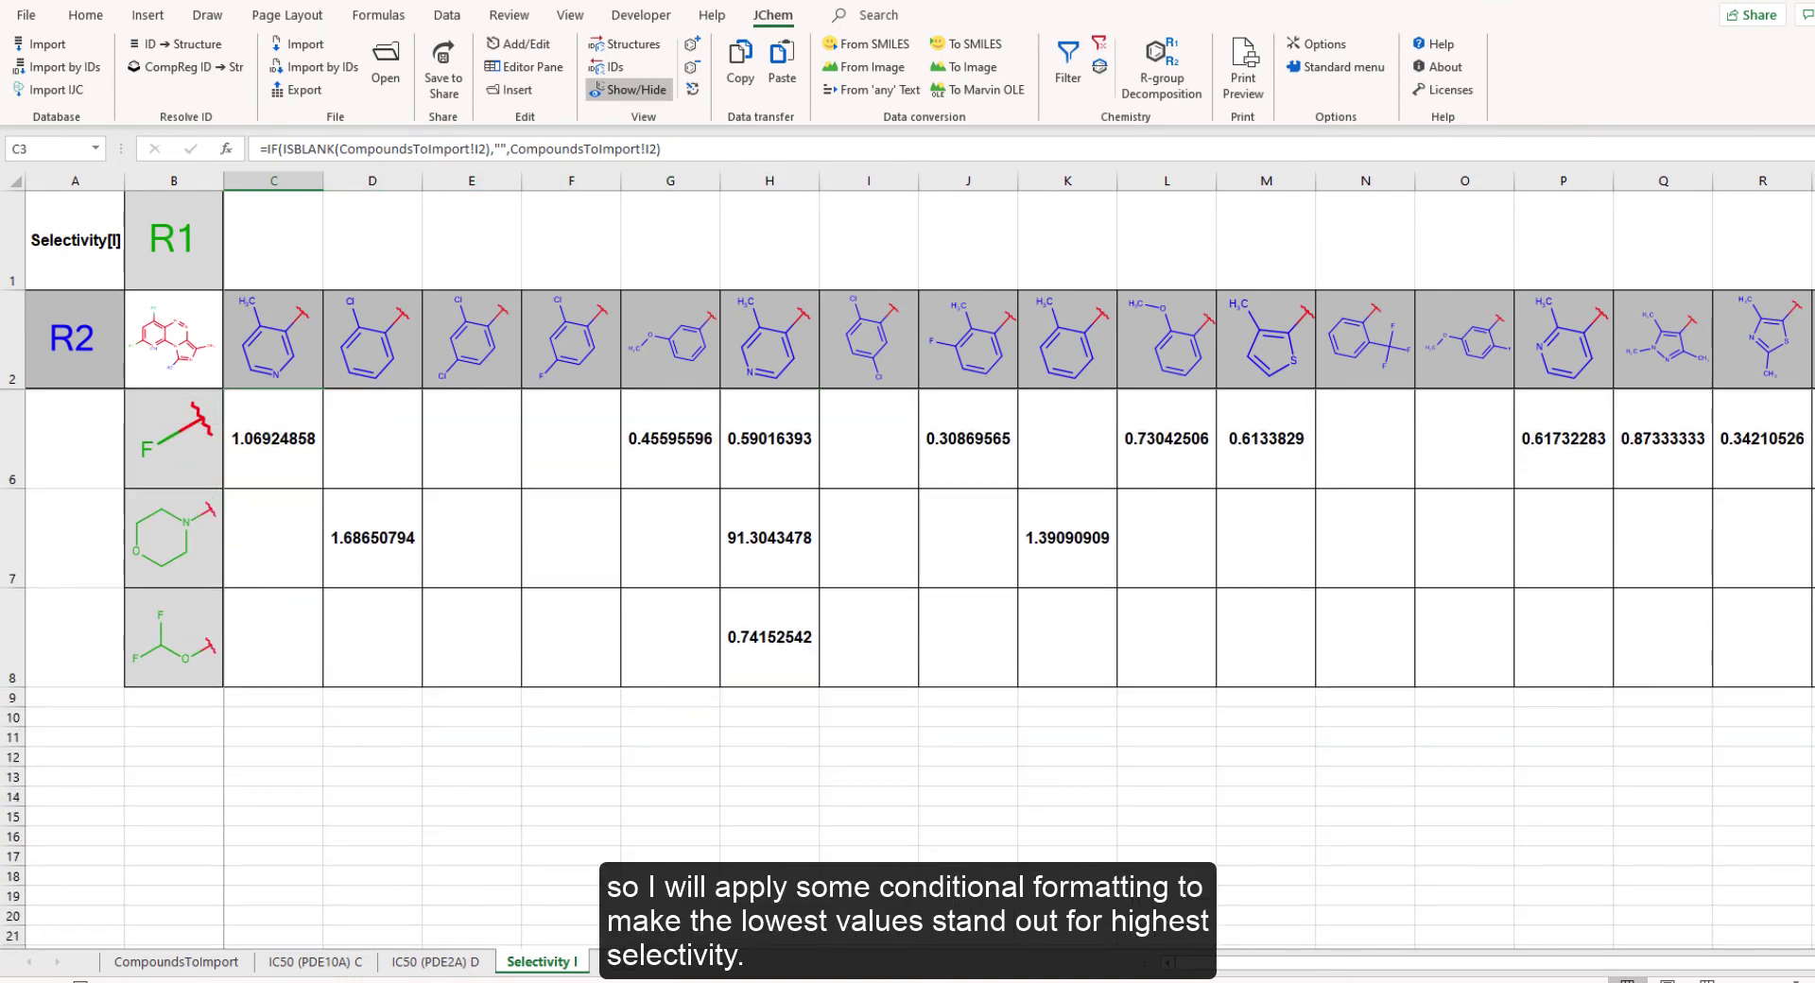
{"action": "scroll", "coordinate": [1437, 875], "scroll_direction": "right", "scroll_amount": 5}
{"action": "left_click", "coordinate": [289, 635], "text": "shift"}
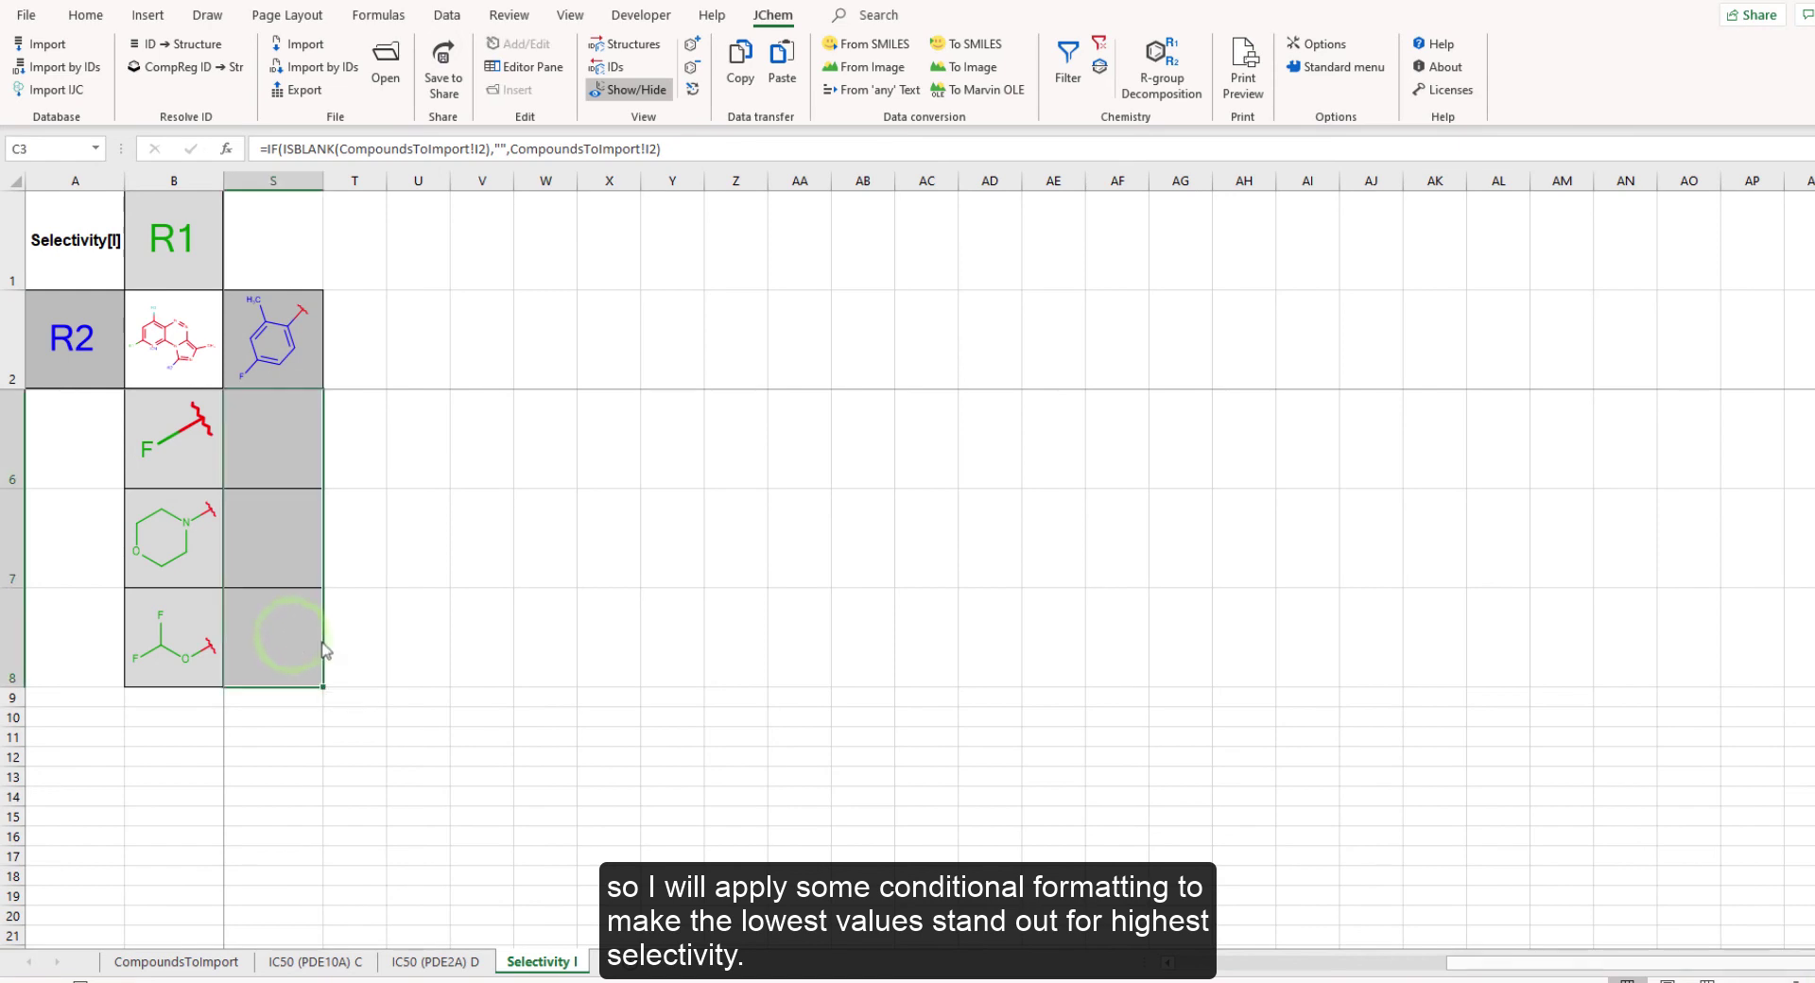
{"action": "scroll", "coordinate": [908, 850], "scroll_direction": "left", "scroll_amount": 5}
{"action": "scroll", "coordinate": [864, 925], "scroll_direction": "up", "scroll_amount": 3}
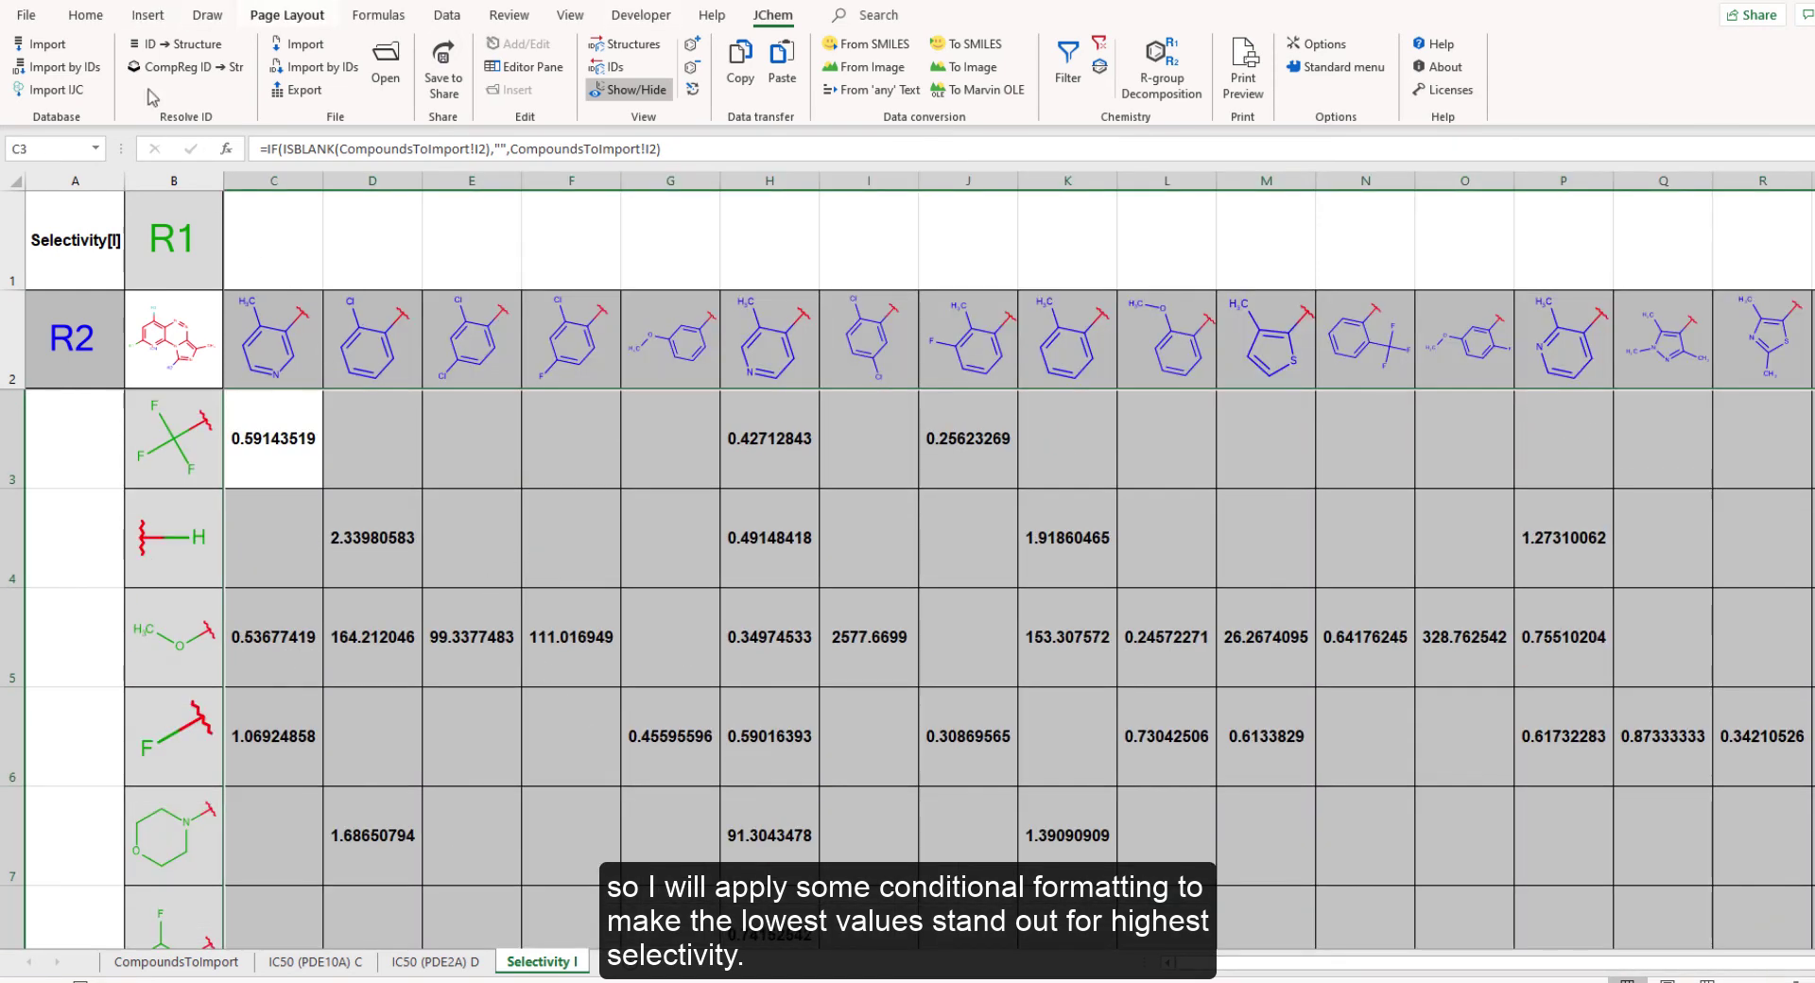
Apply a Green-Yellow-Red conditional formatting colour scale to the selected values.
{"action": "left_click", "coordinate": [89, 17]}
{"action": "left_click", "coordinate": [853, 67]}
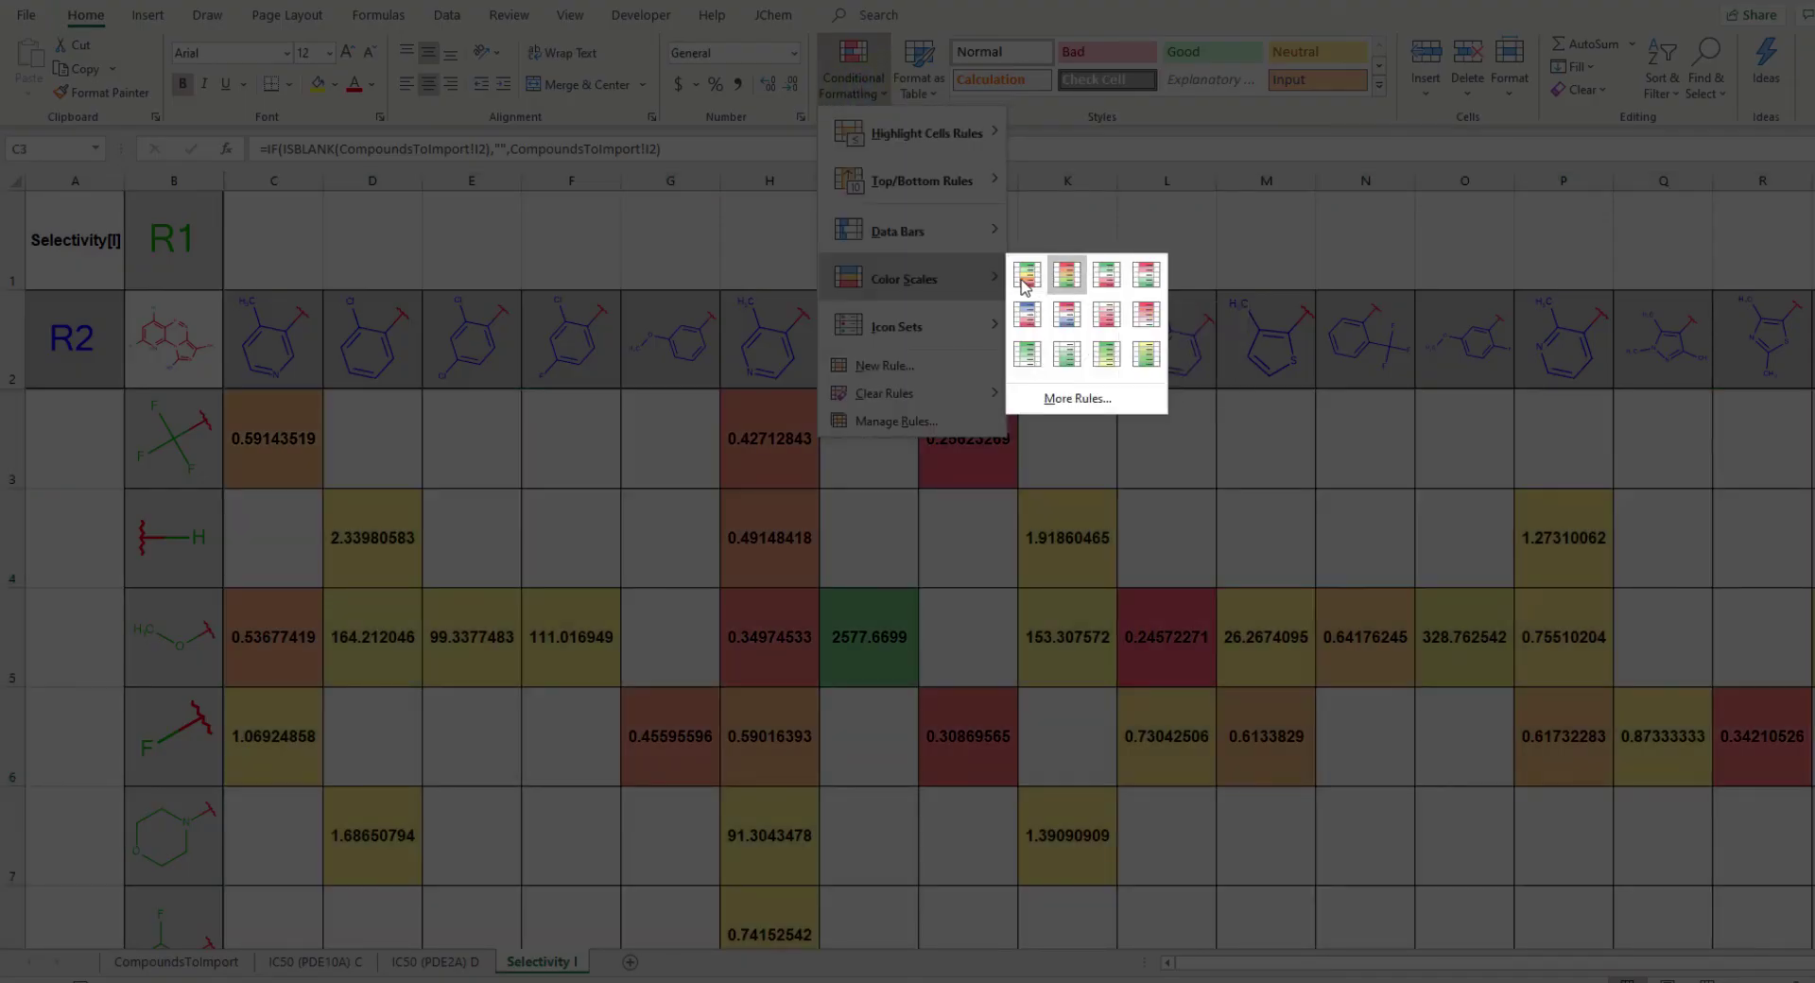
{"action": "left_click", "coordinate": [1024, 276]}
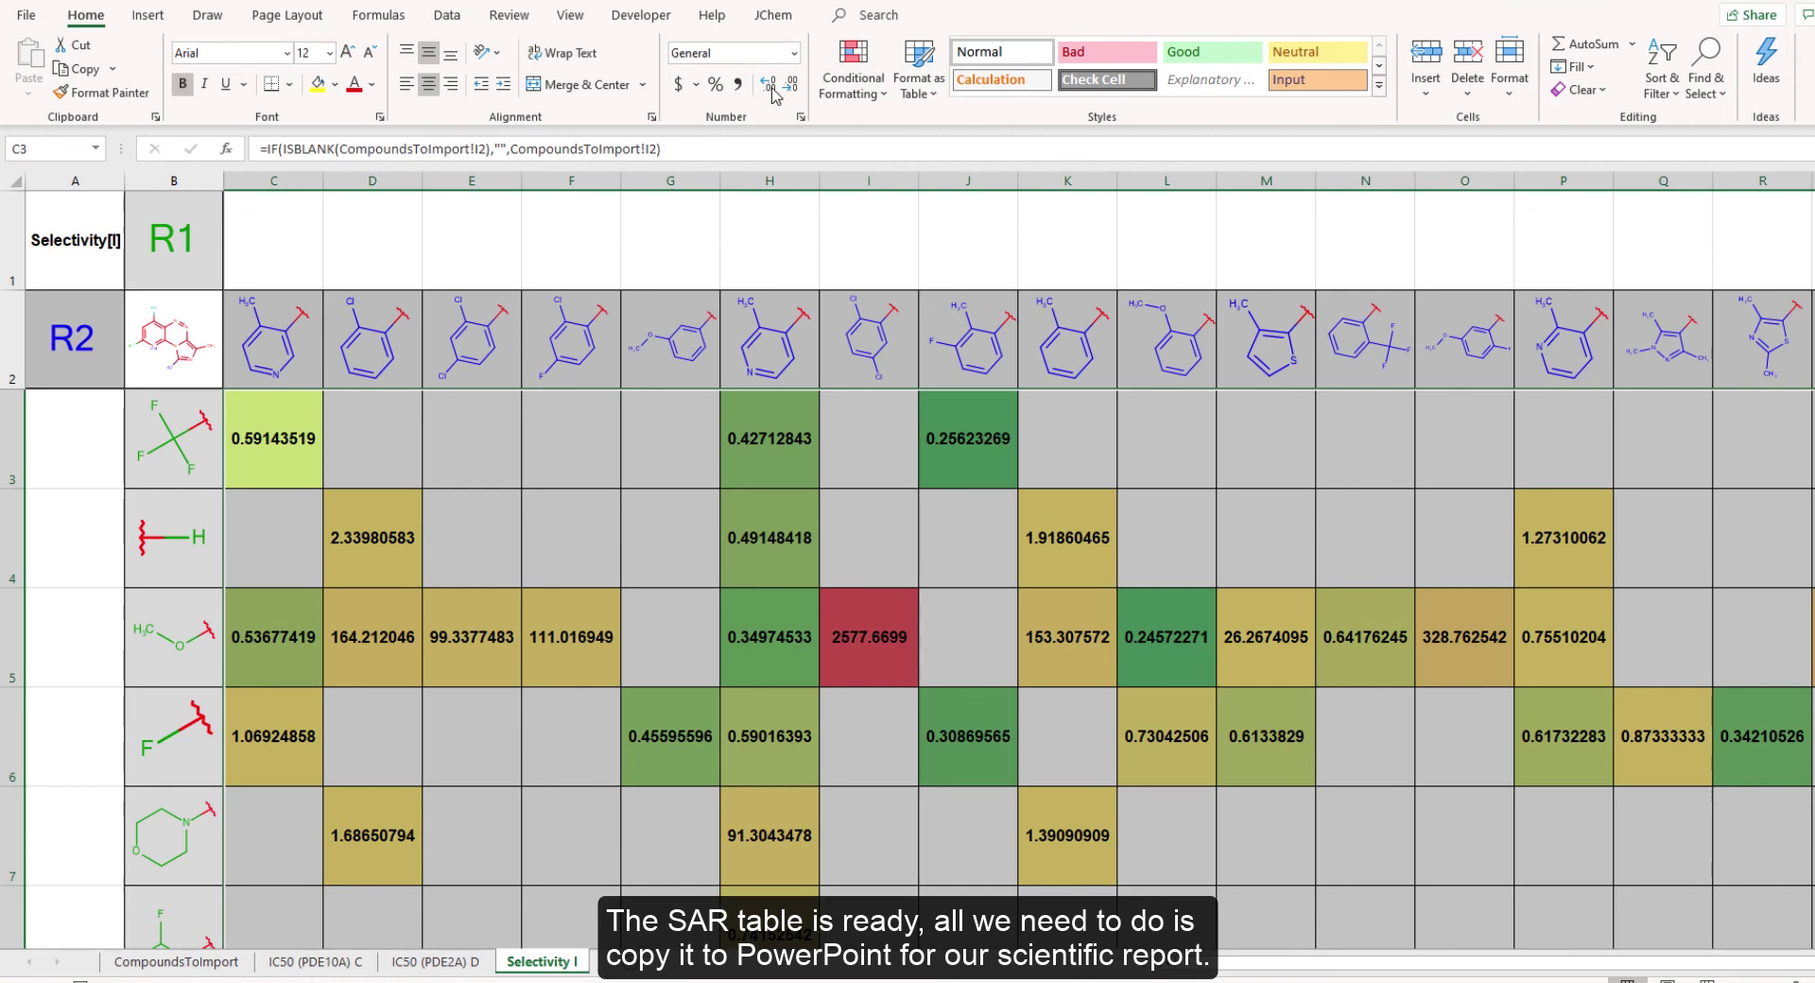
Reduce the selectivity values to two decimal places.
{"action": "left_click", "coordinate": [792, 91]}
{"action": "left_click", "coordinate": [793, 91]}
{"action": "left_click", "coordinate": [792, 91]}
{"action": "left_click", "coordinate": [792, 91]}
{"action": "left_click", "coordinate": [792, 91]}
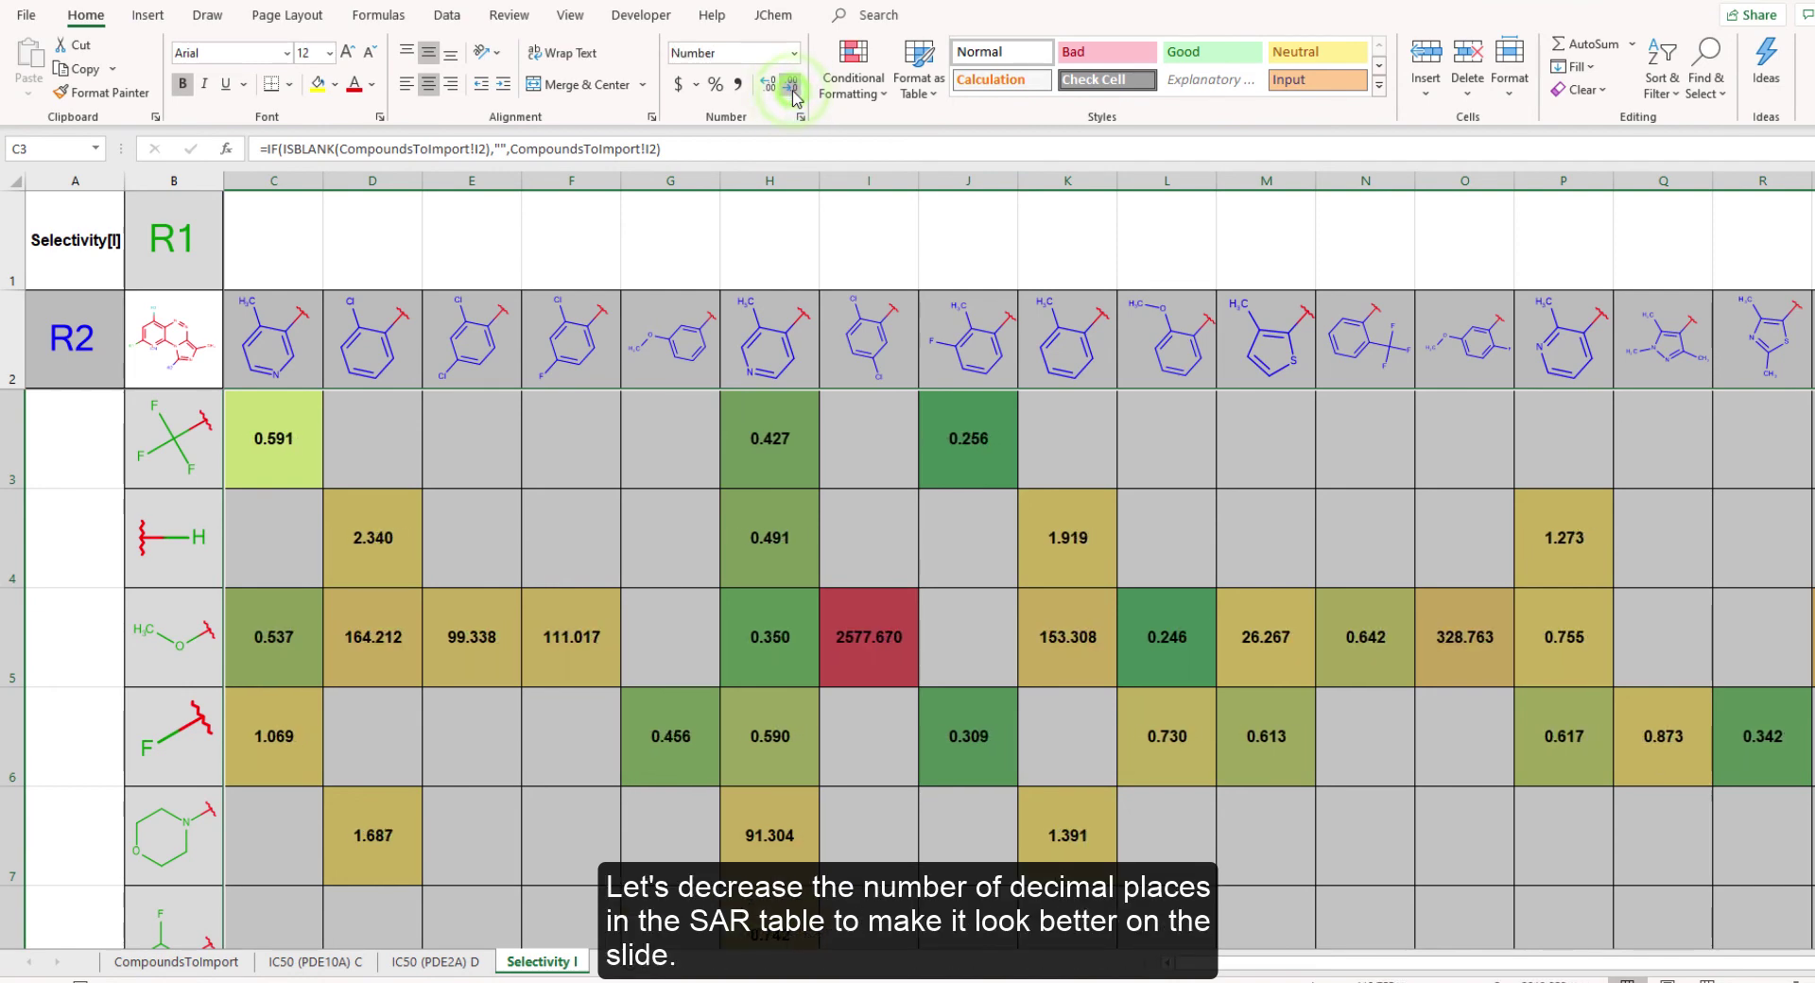
{"action": "left_click", "coordinate": [792, 91]}
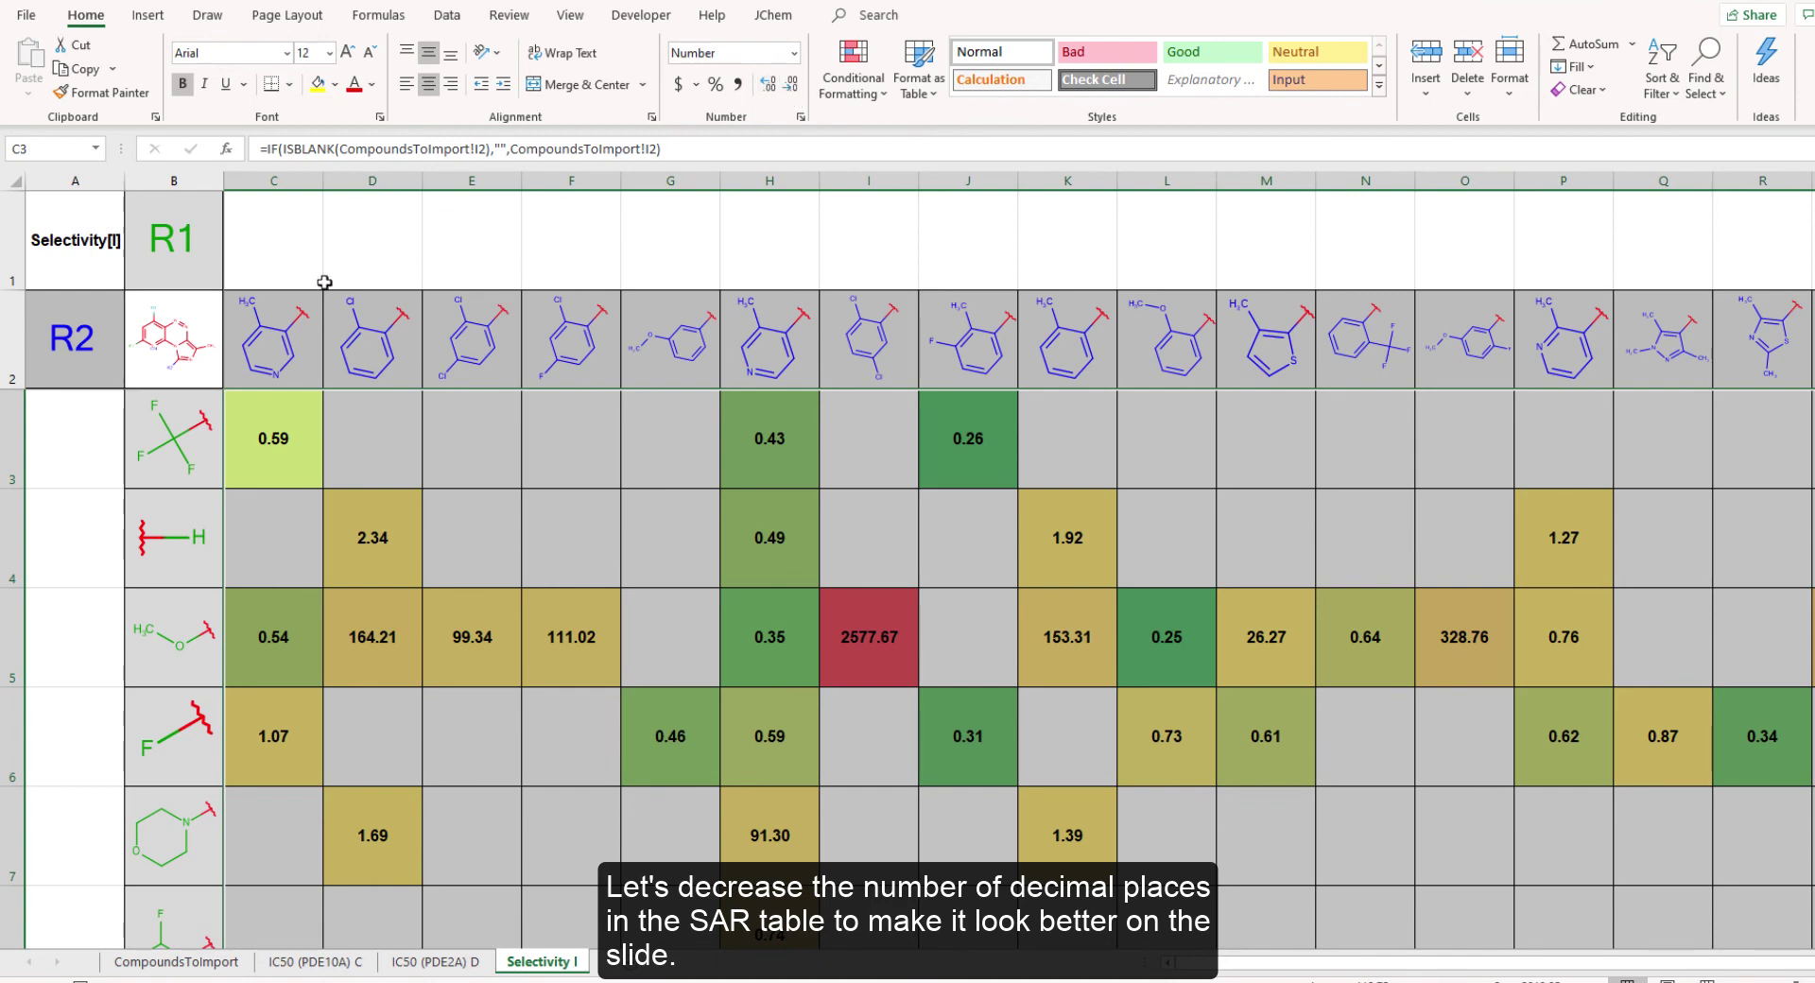
Copy the whole SAR table from B2 to S8.
{"action": "left_click", "coordinate": [191, 338]}
{"action": "key", "text": "ctrl+shift+Down"}
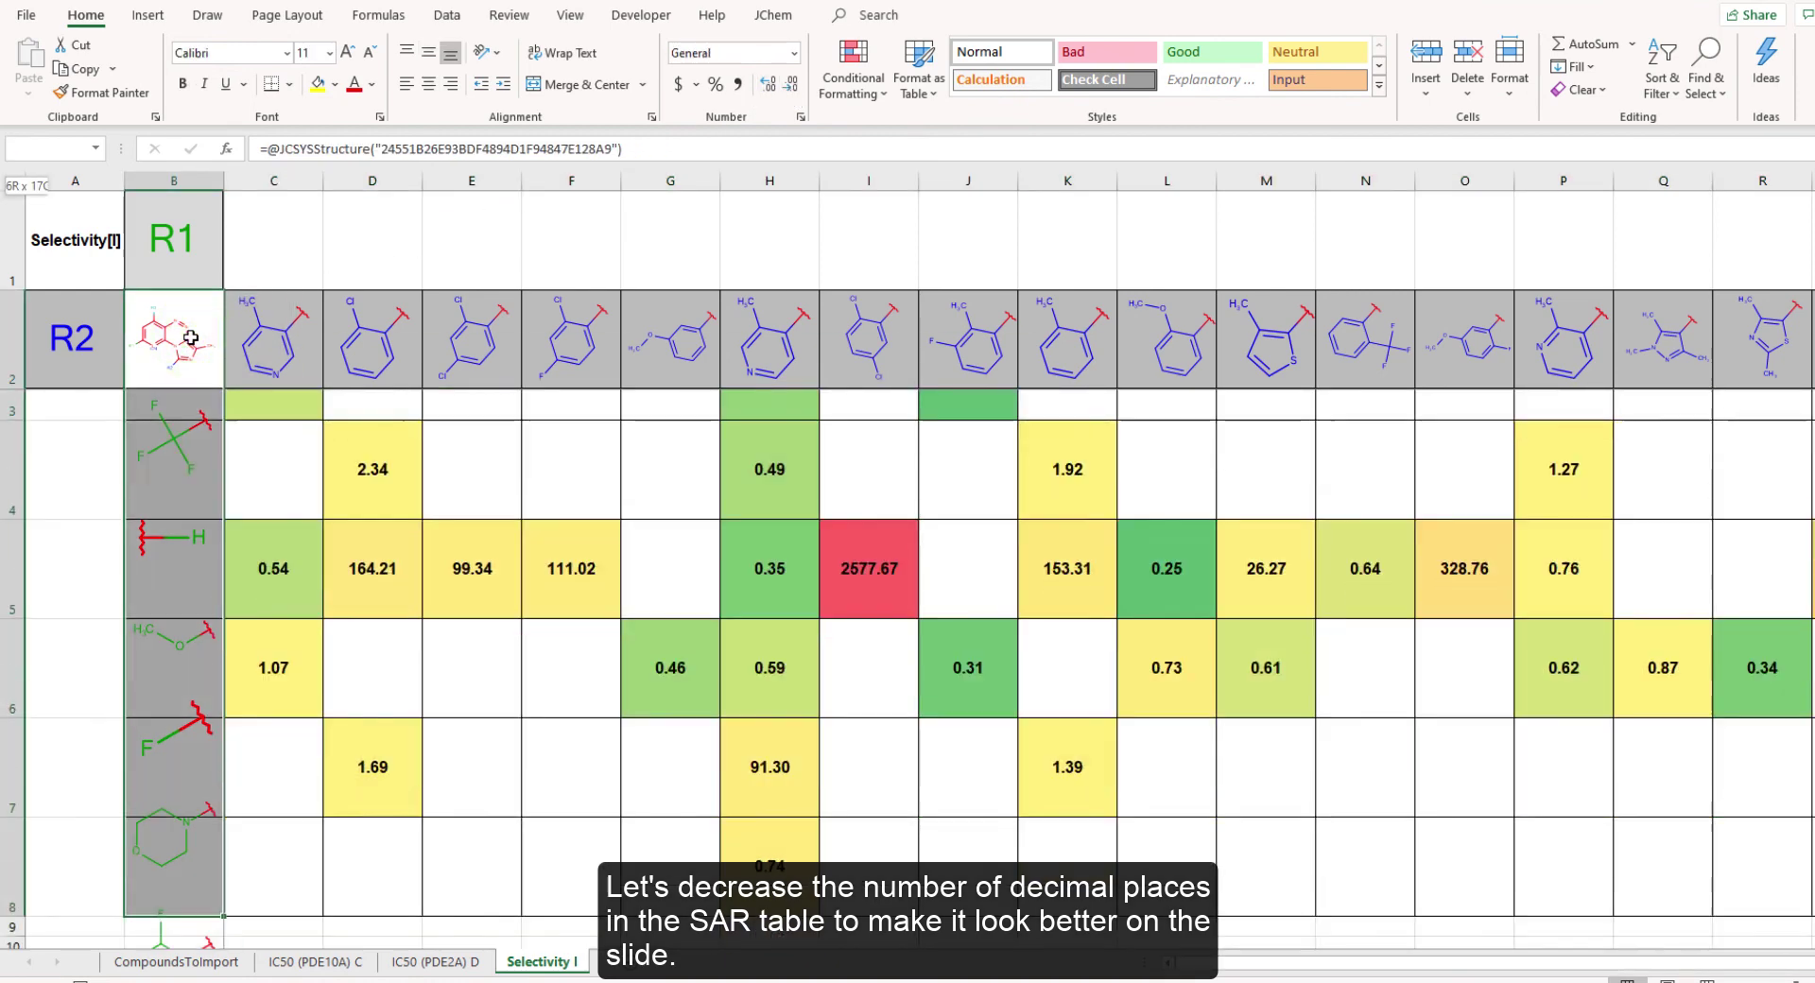
{"action": "key", "text": "ctrl+shift+Right"}
{"action": "key", "text": "ctrl+c"}
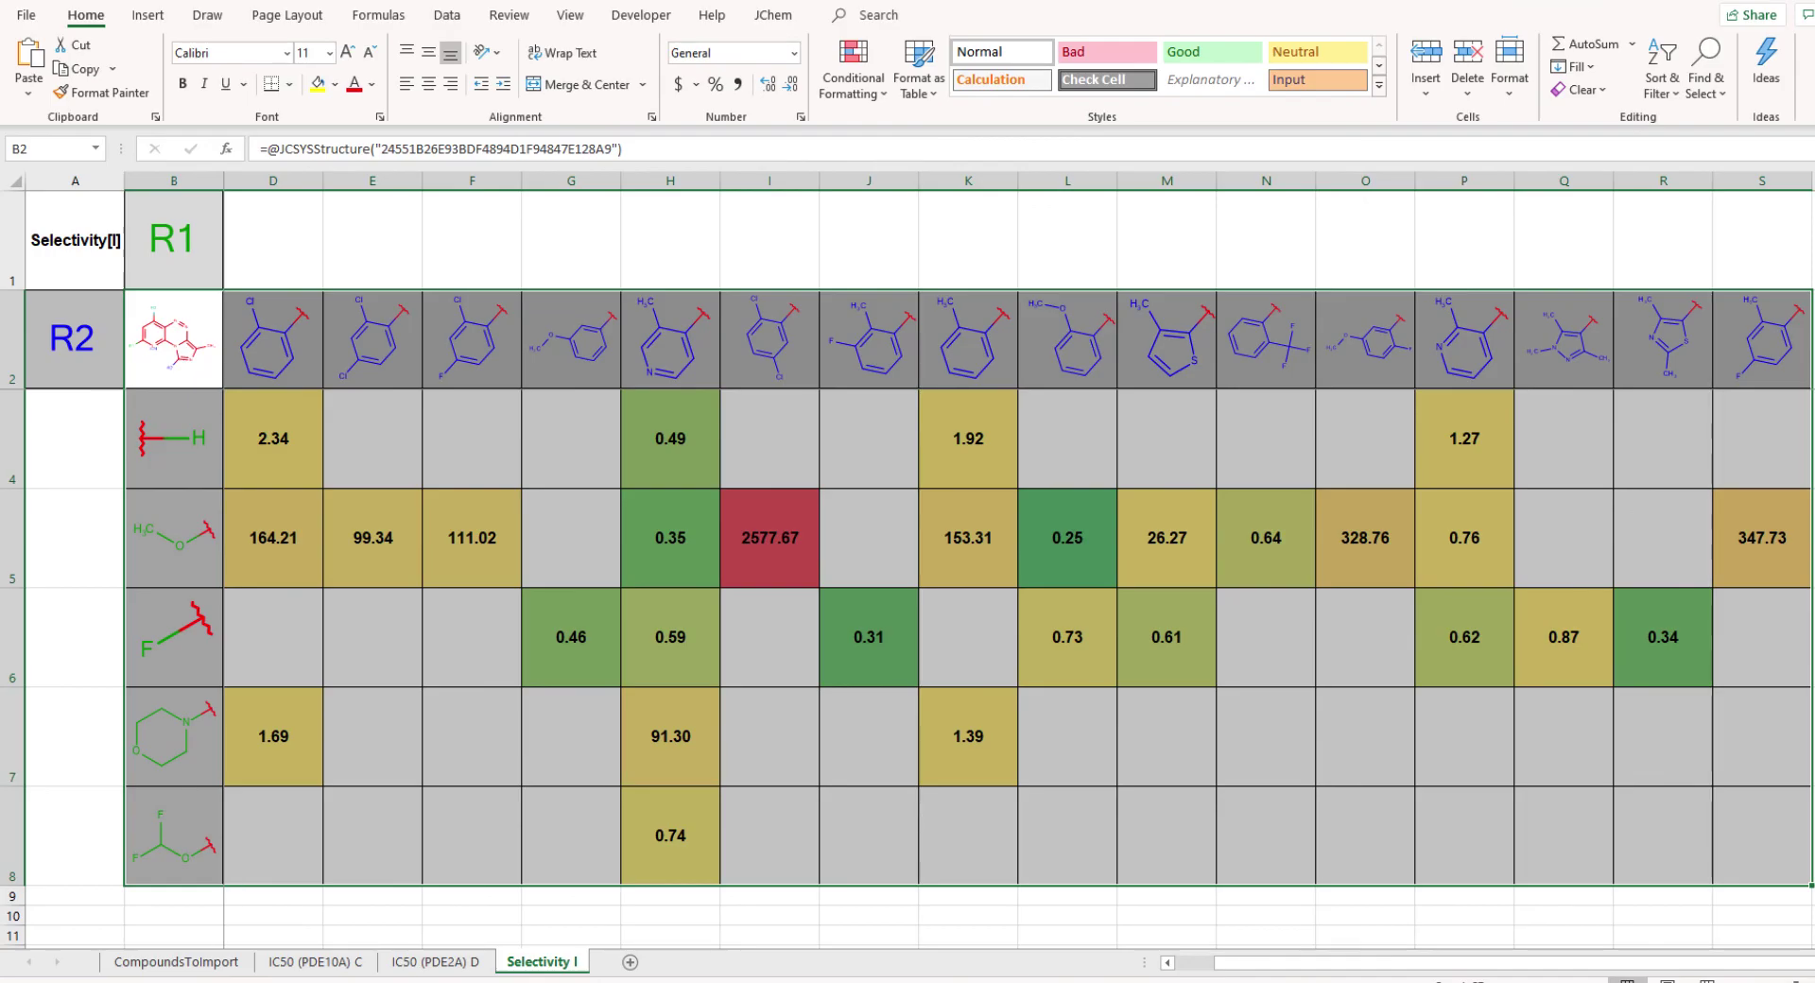
{"action": "key", "text": "alt+Tab"}
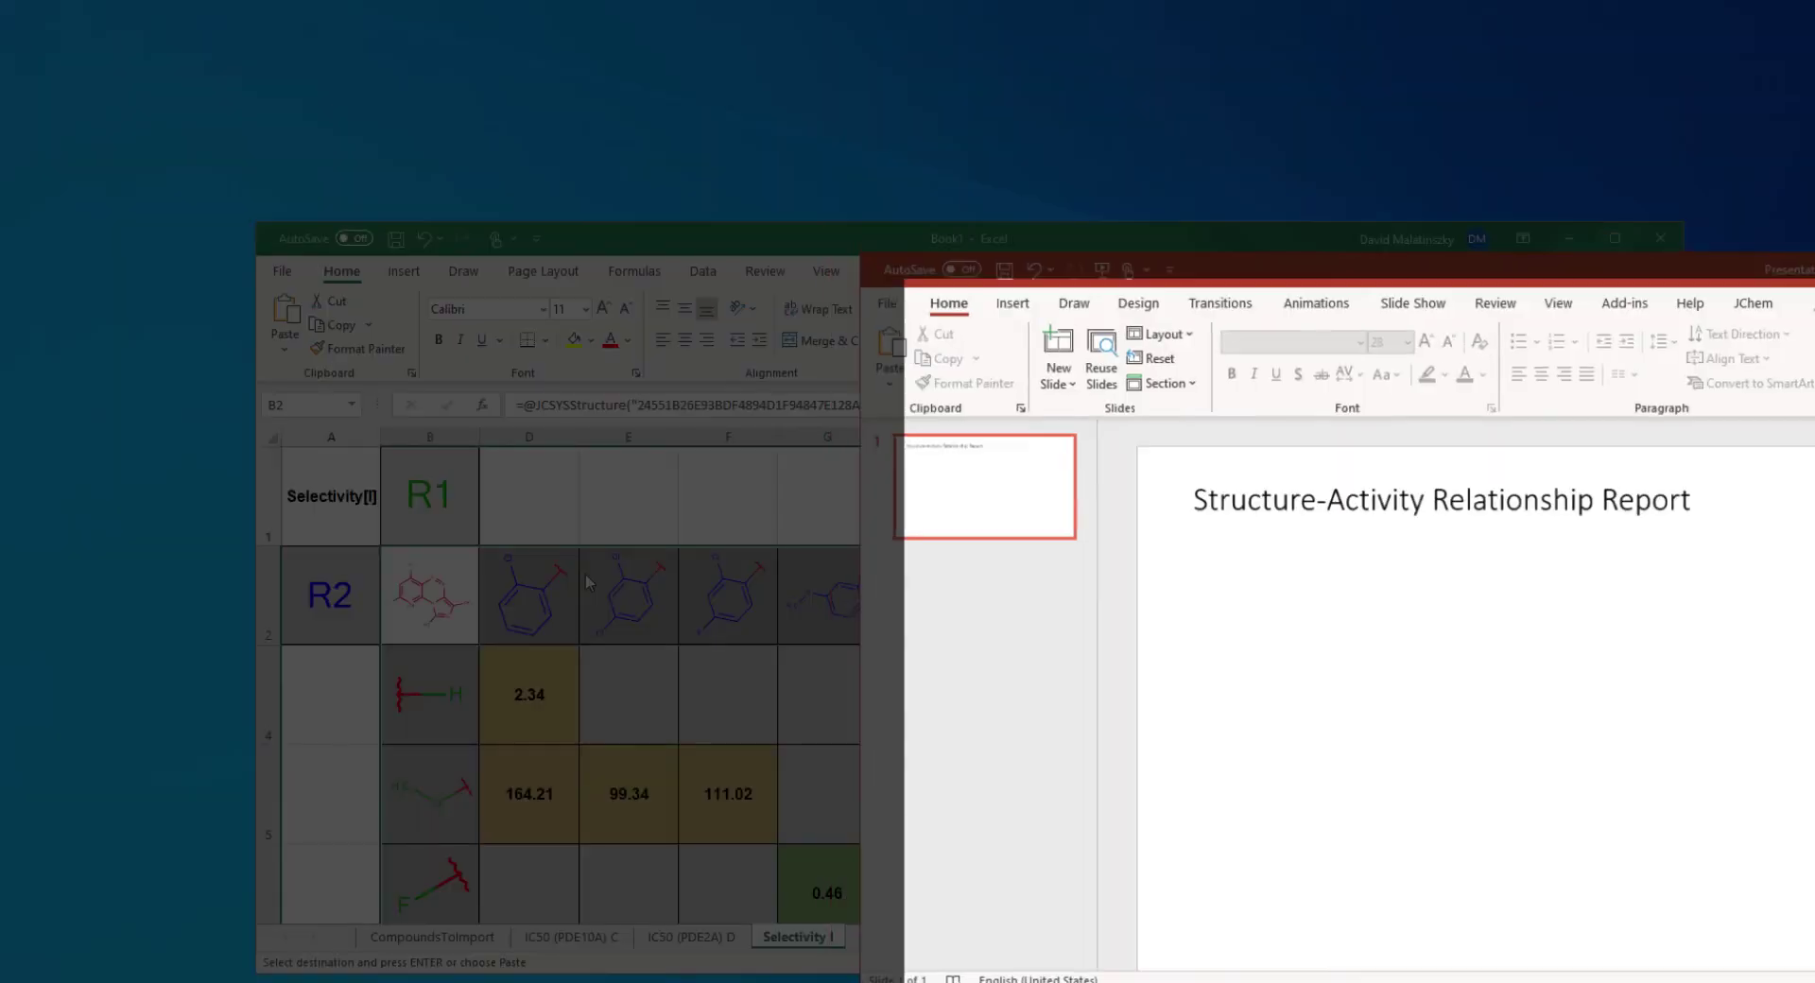
Paste the SAR table below the report title, shrink it to fit, and open its scaffold for editing.
{"action": "key", "text": "ctrl+v"}
{"action": "left_click", "coordinate": [1757, 296]}
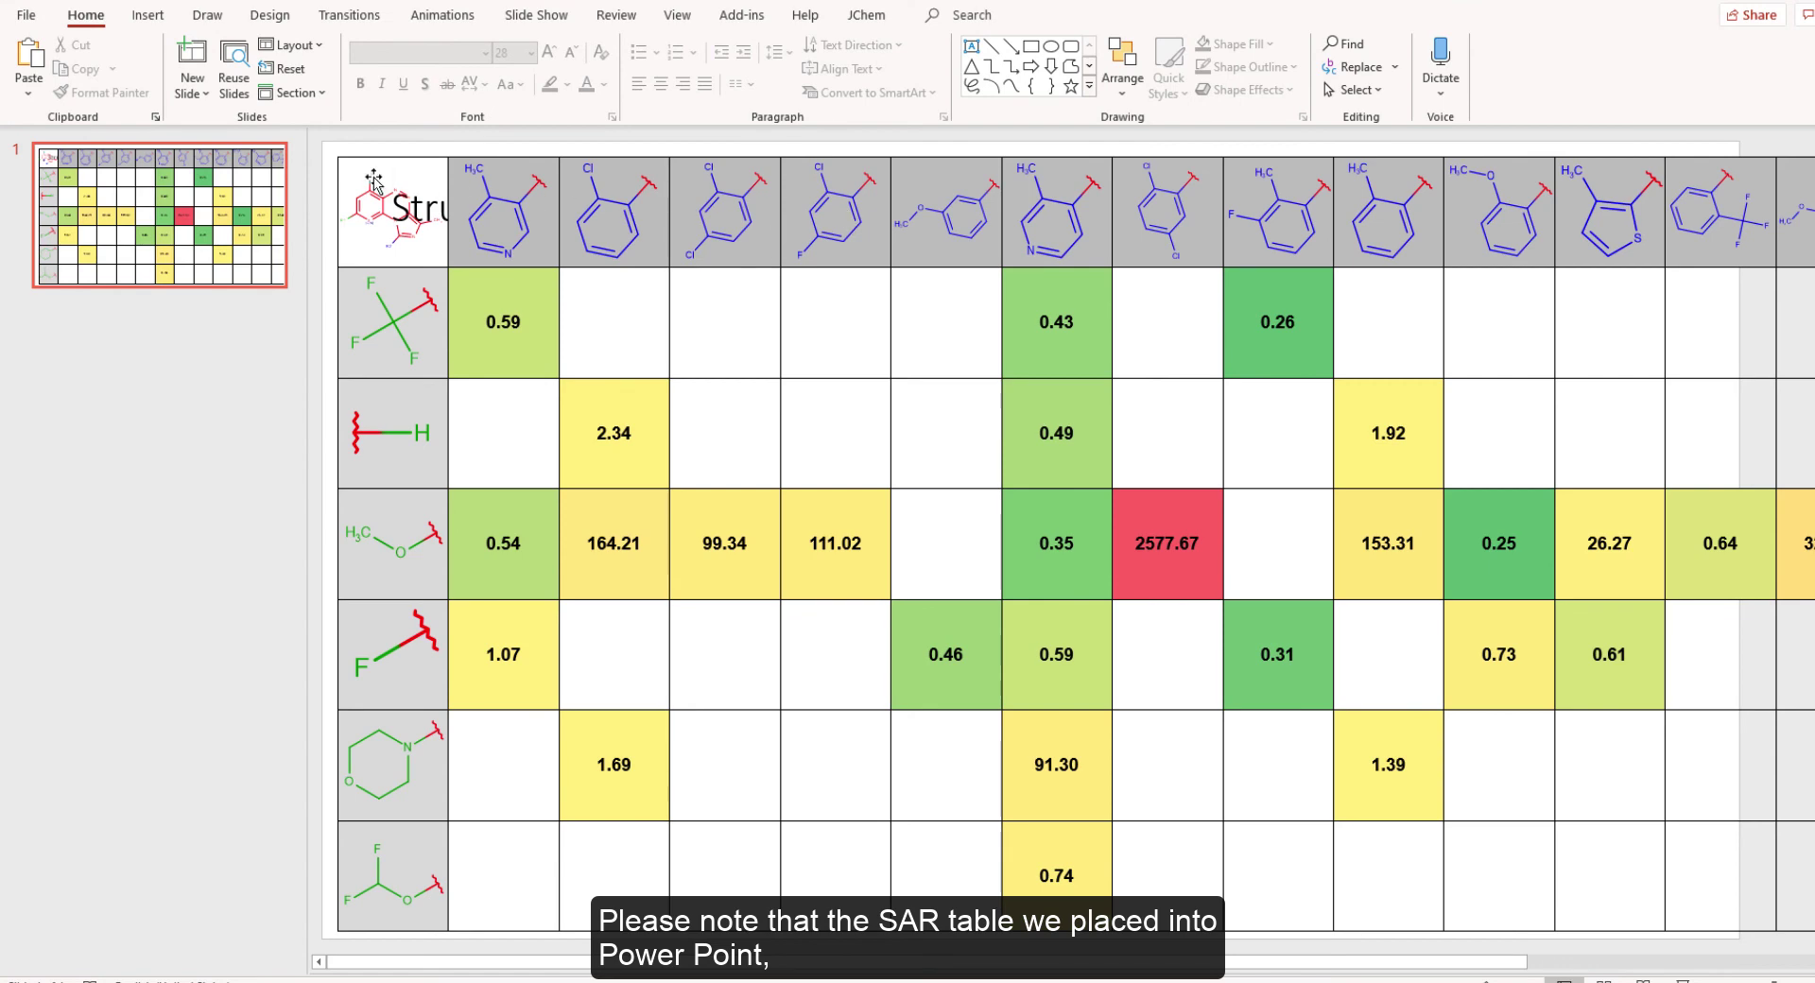
{"action": "left_click", "coordinate": [374, 179]}
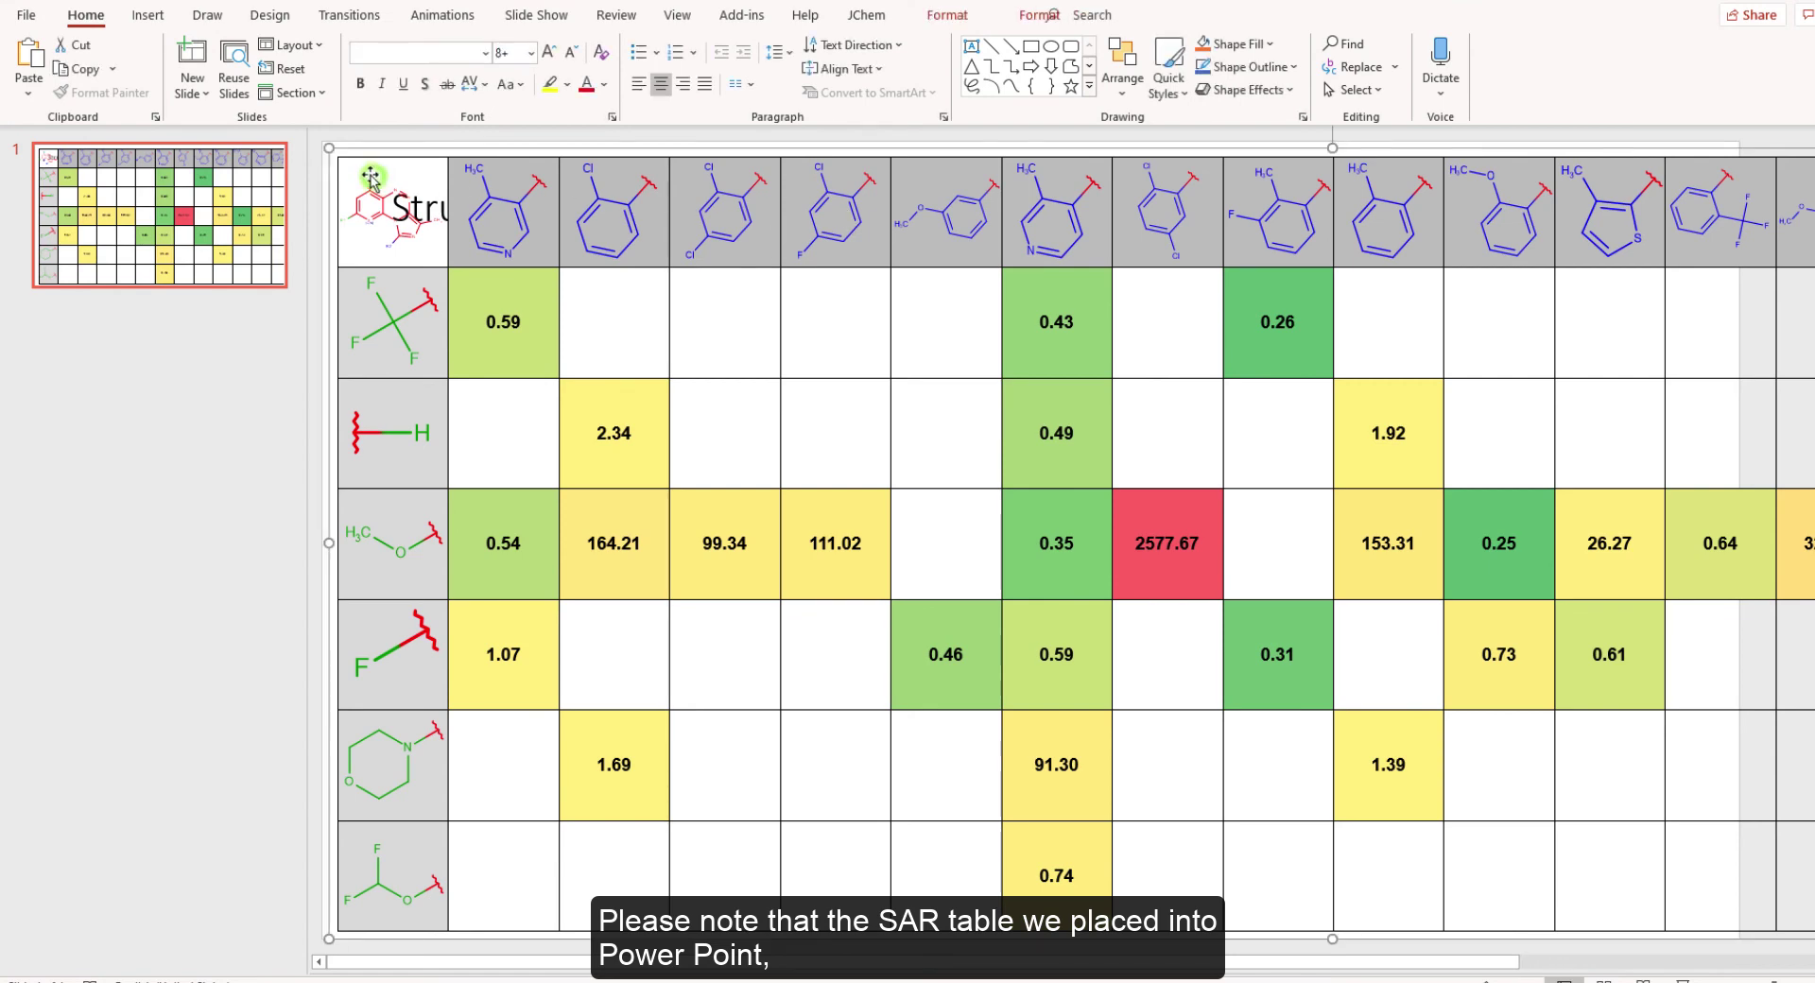
{"action": "left_click_drag", "start_coordinate": [333, 150], "coordinate": [1390, 654]}
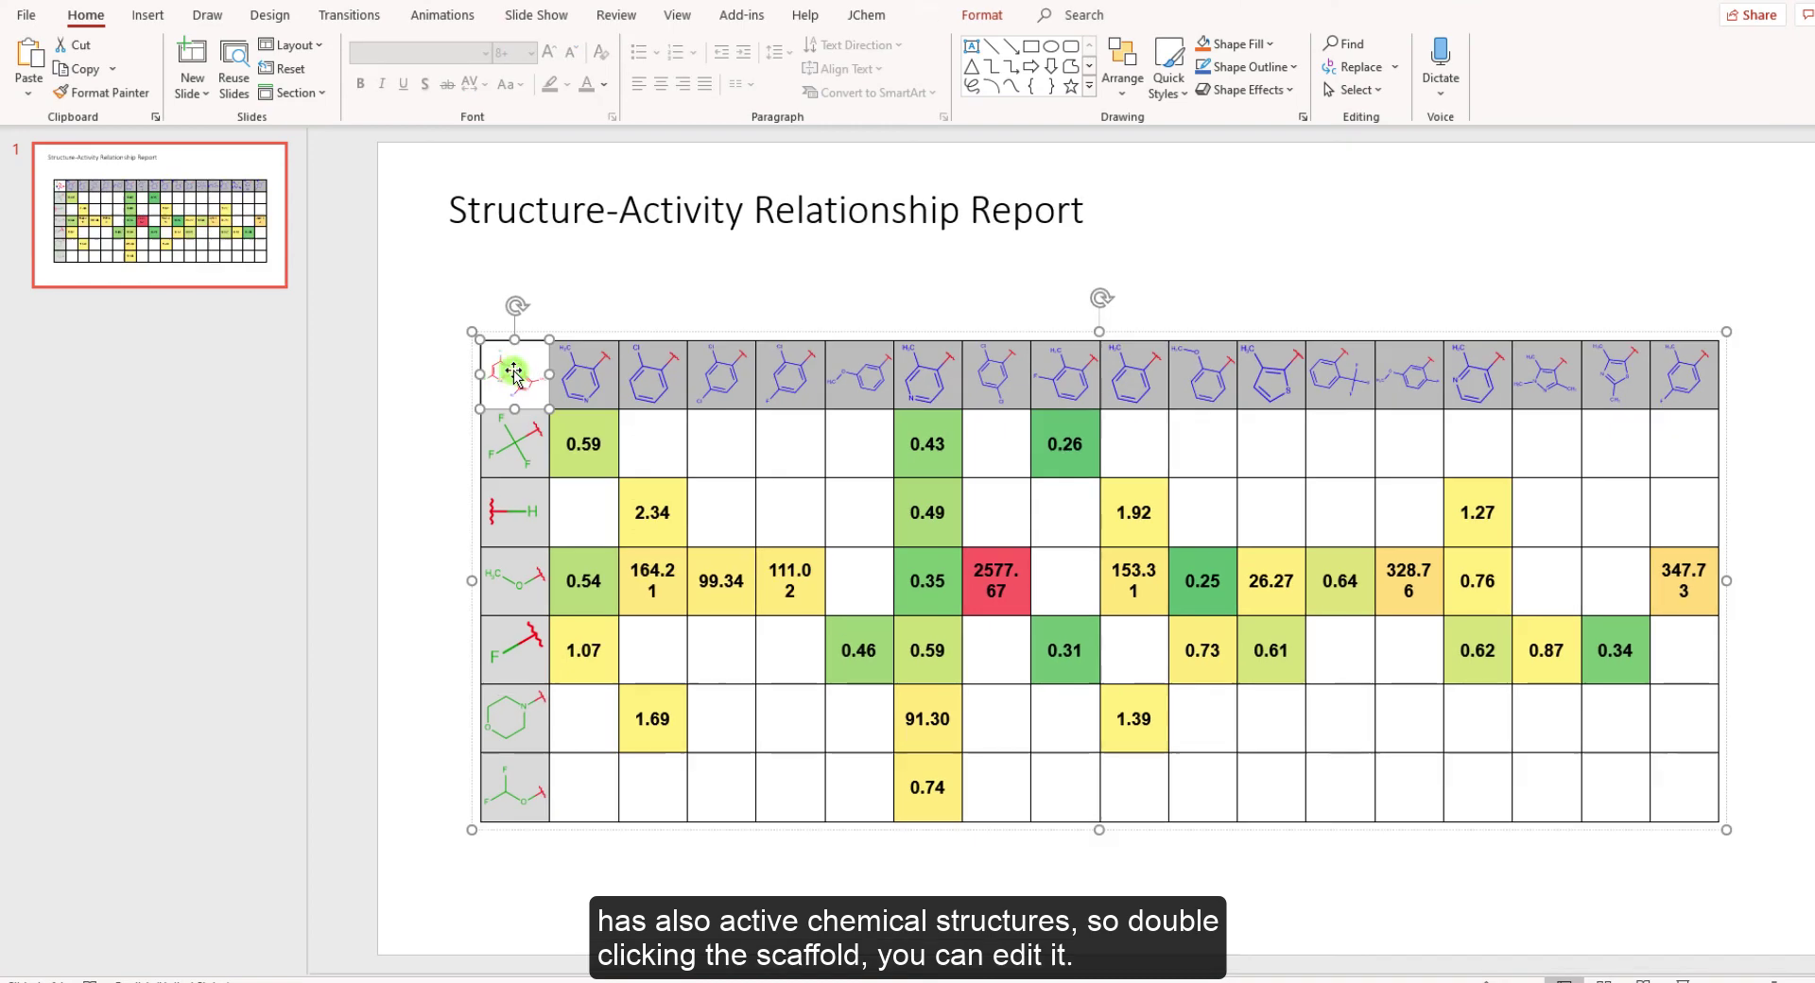
{"action": "left_click", "coordinate": [515, 375]}
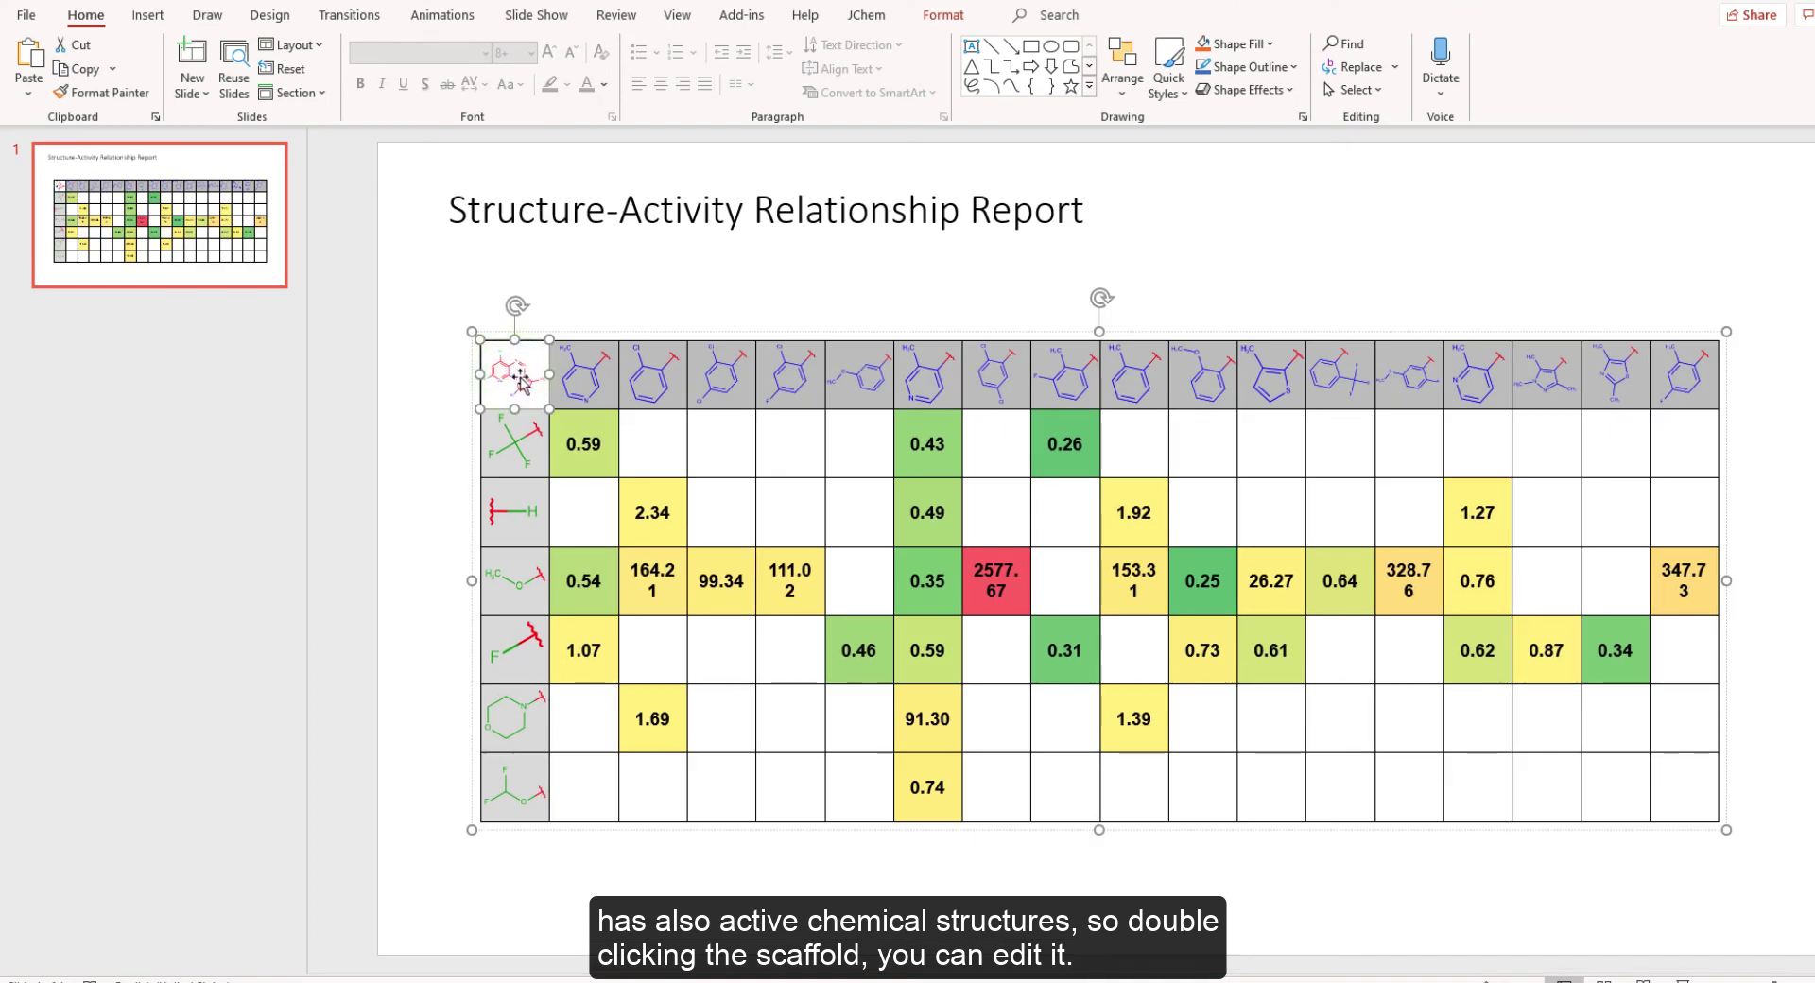
{"action": "double_click", "coordinate": [521, 379]}
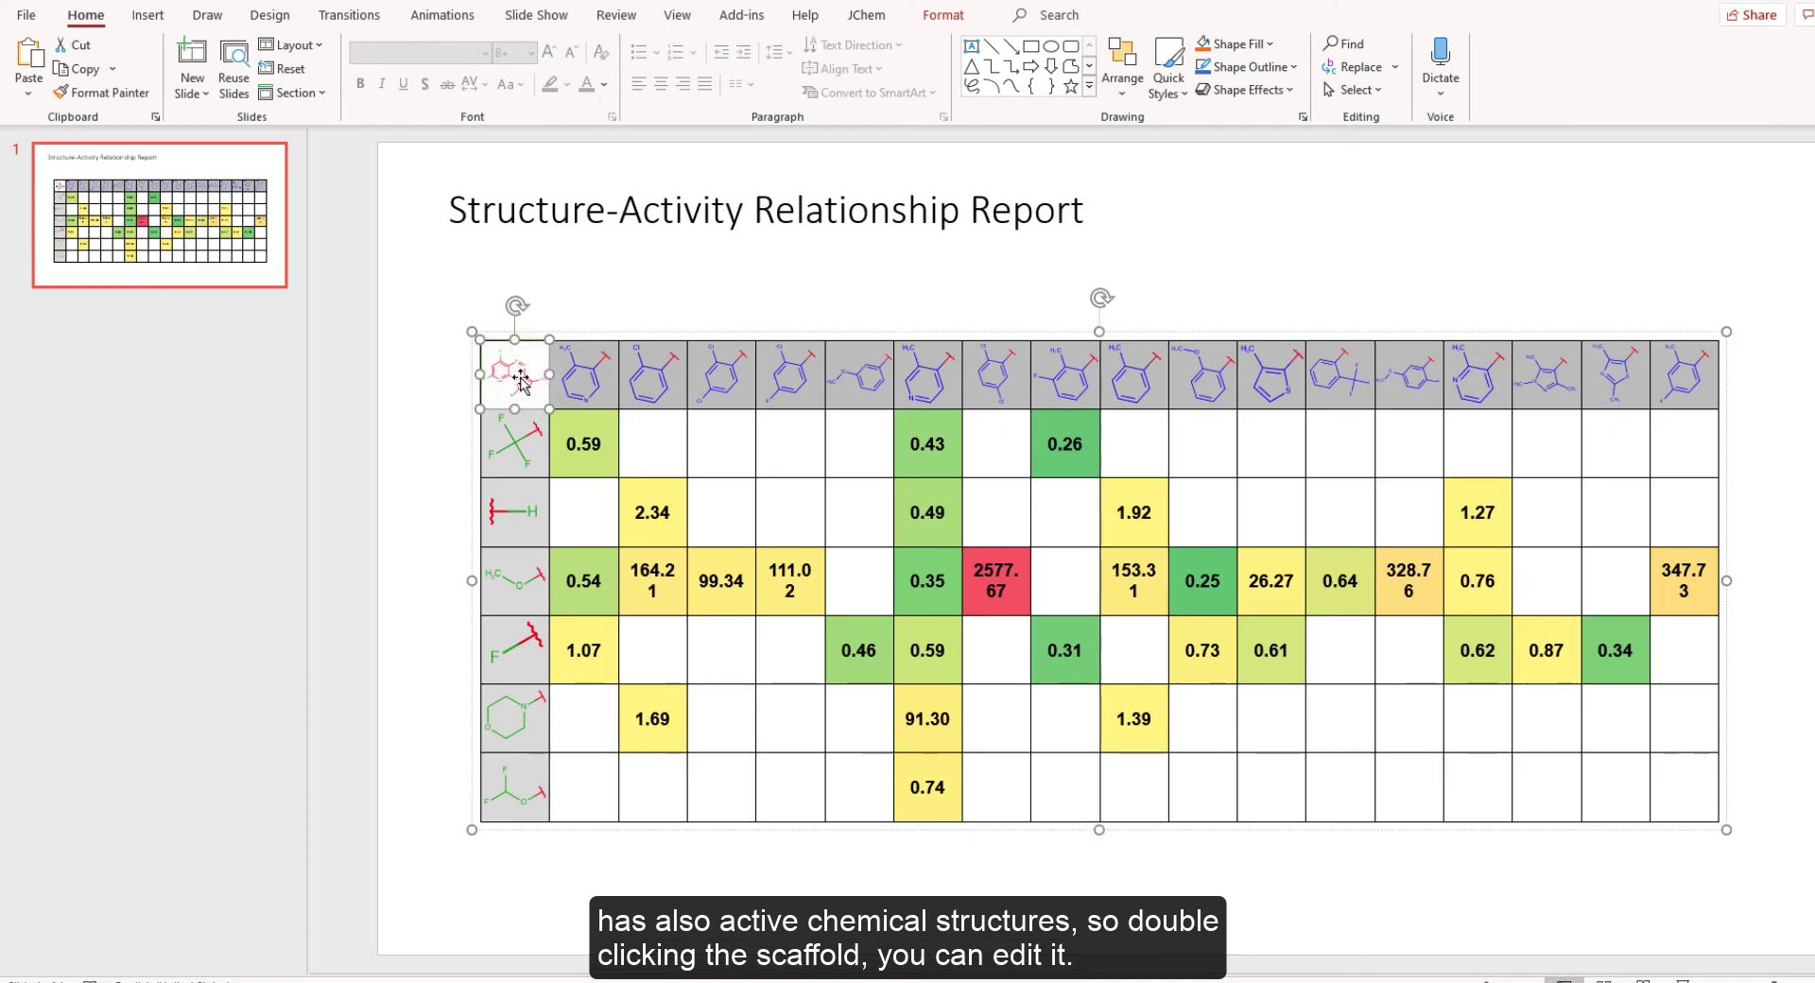